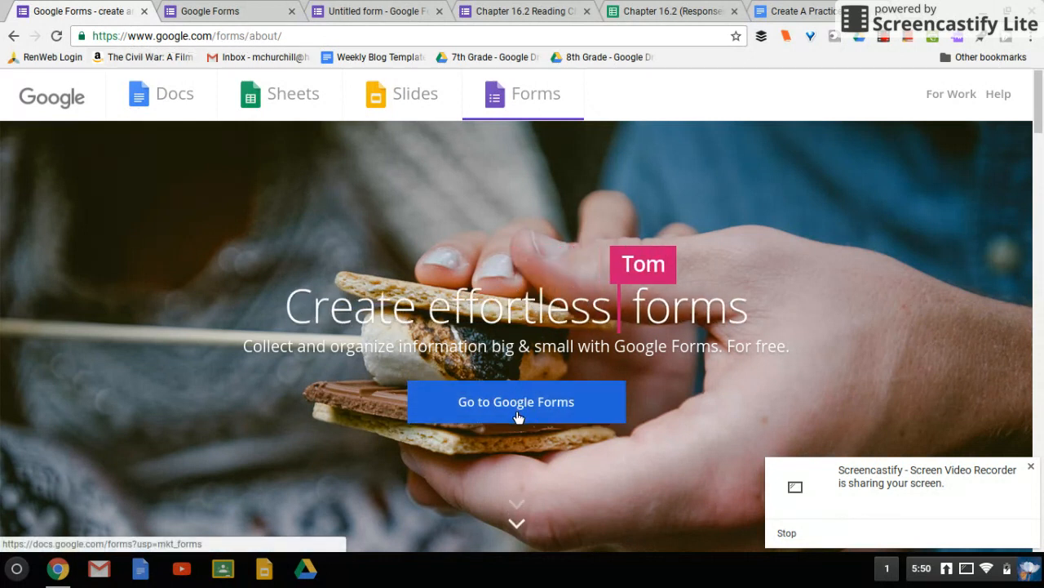
Step: Open the untitled blank form and rename it "Practice Quiz"
left_click(192, 16)
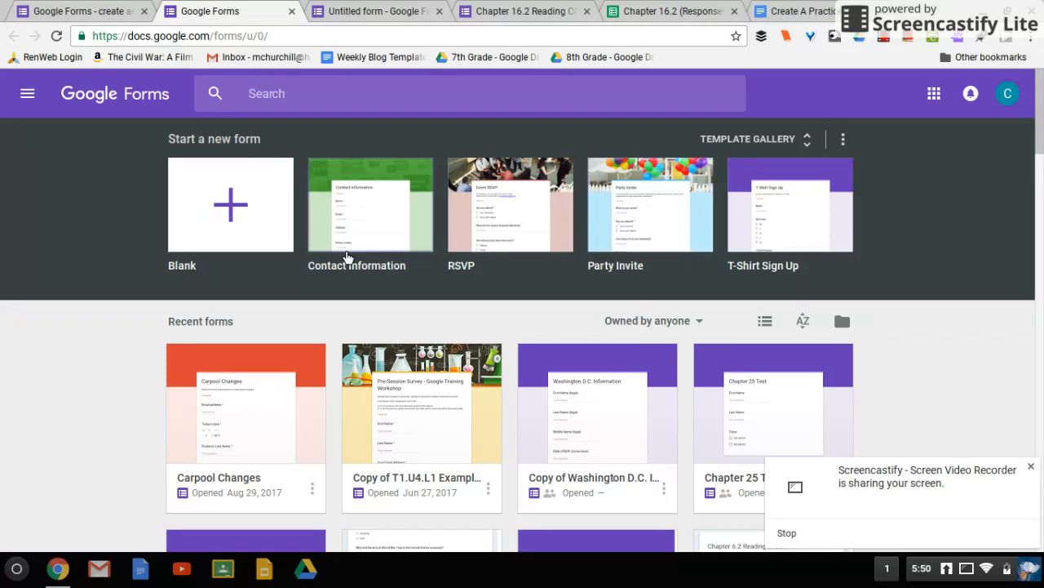
left_click(355, 13)
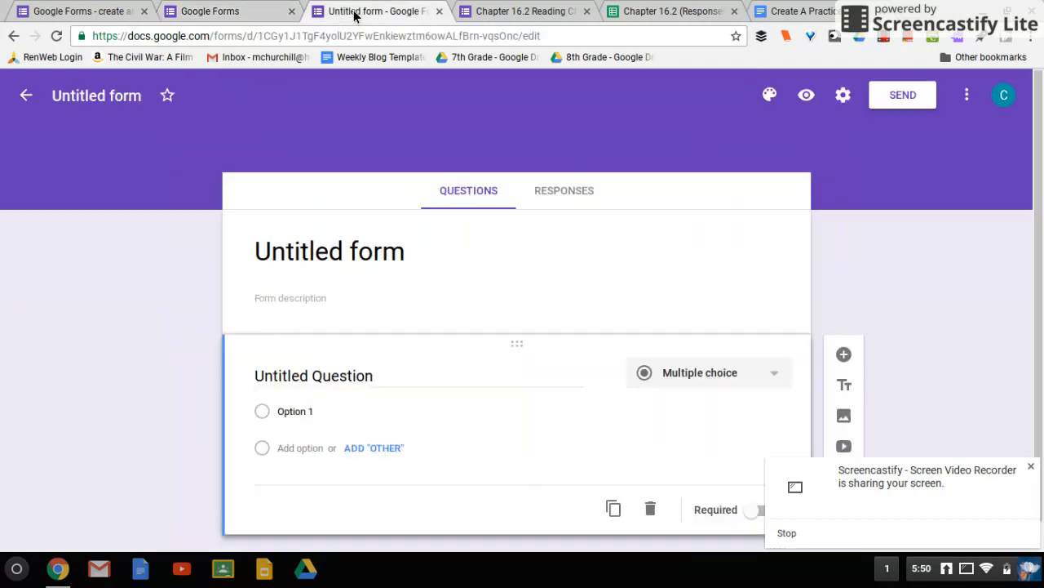
left_click(126, 107)
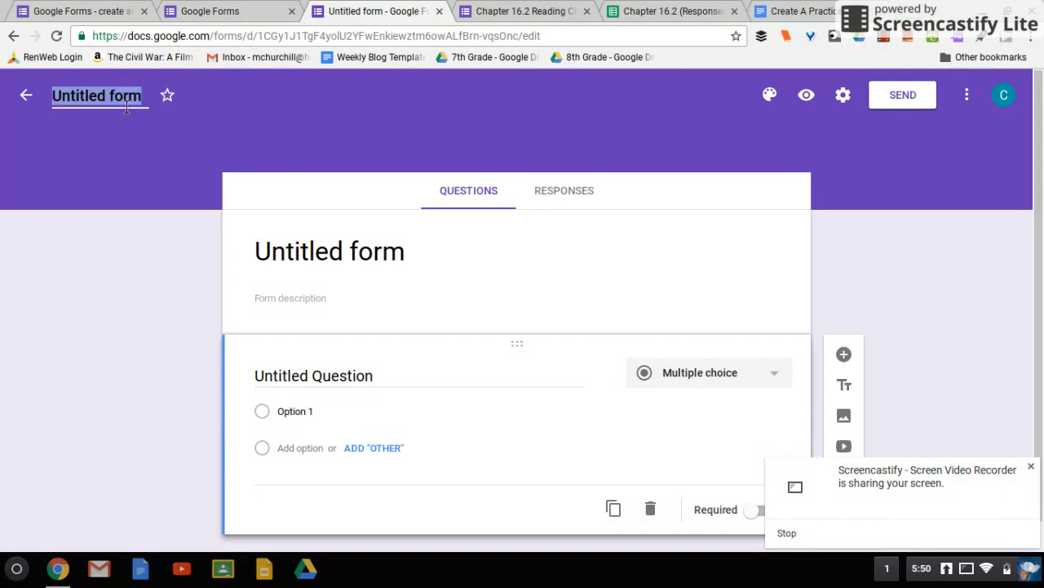
type("P")
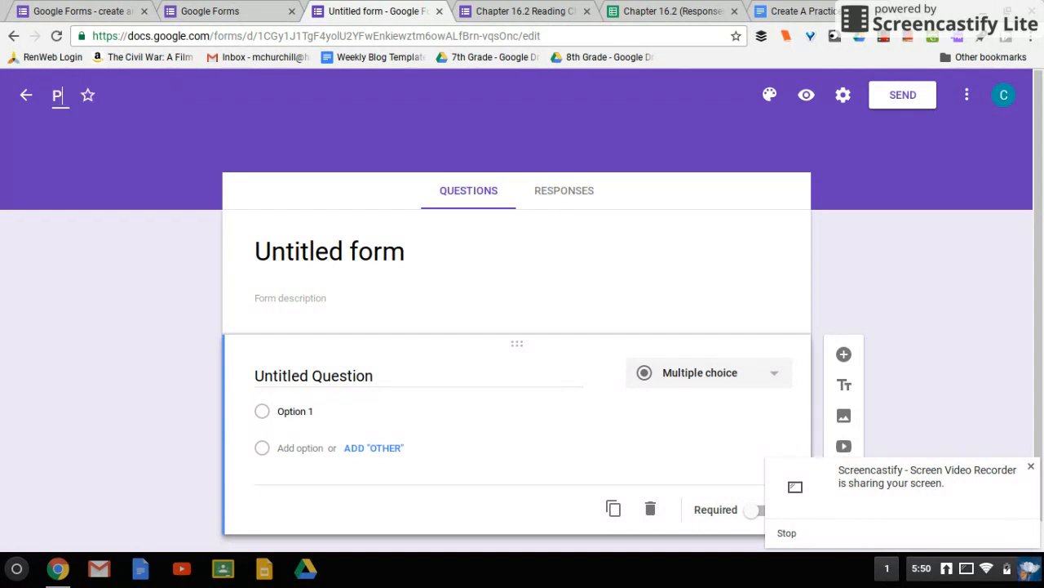
type("ractice Quiz")
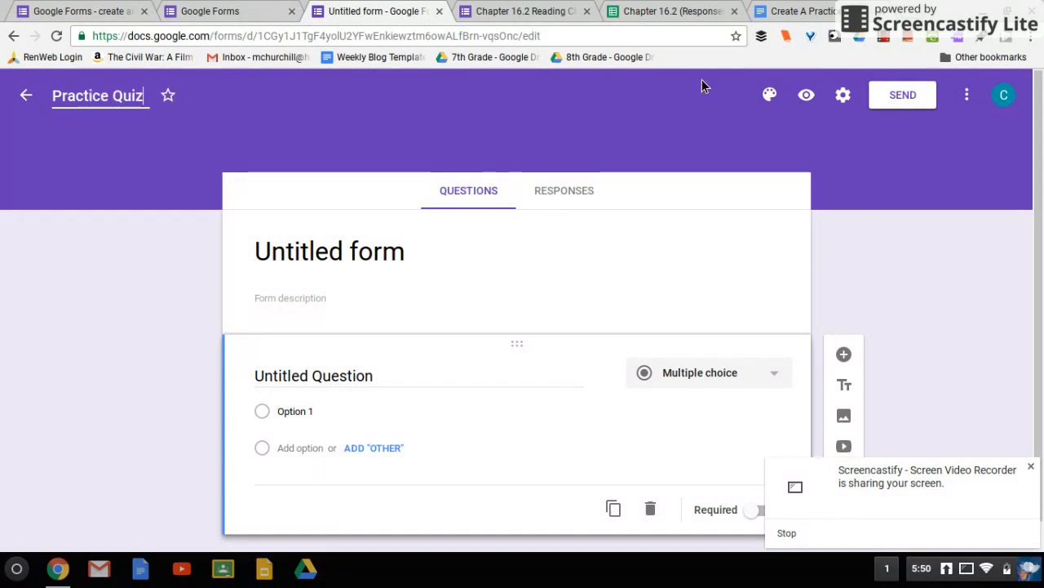
Step: Configure the form to collect email addresses, make it a quiz with grades released later after manual review, and save the settings
left_click(853, 97)
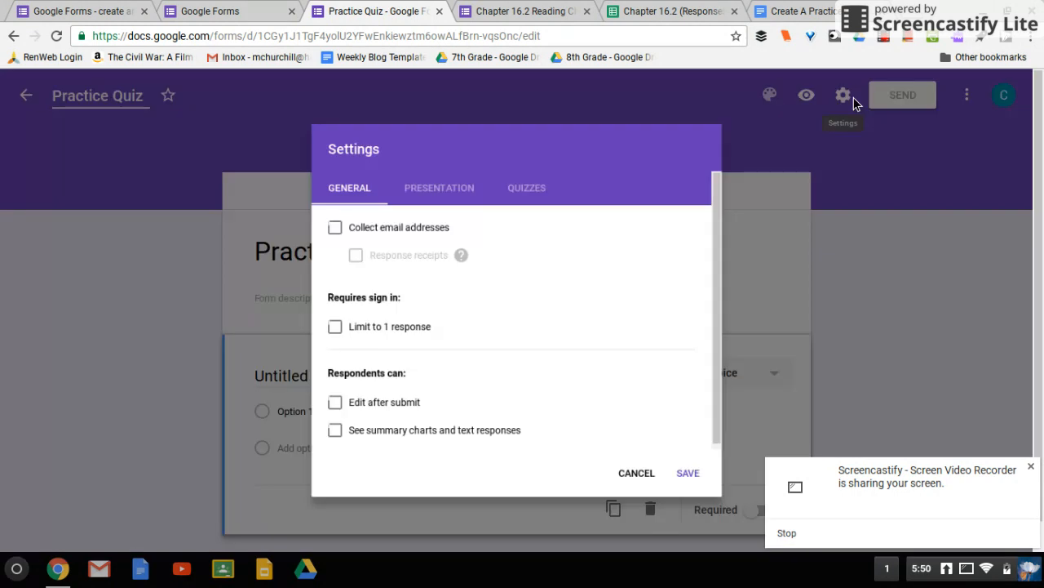
left_click(327, 222)
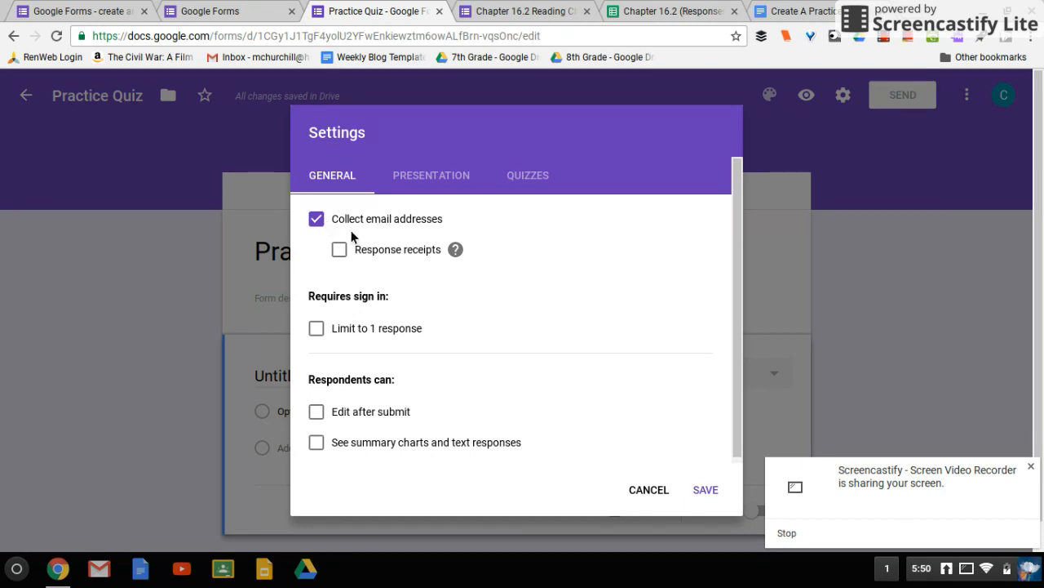
left_click(531, 189)
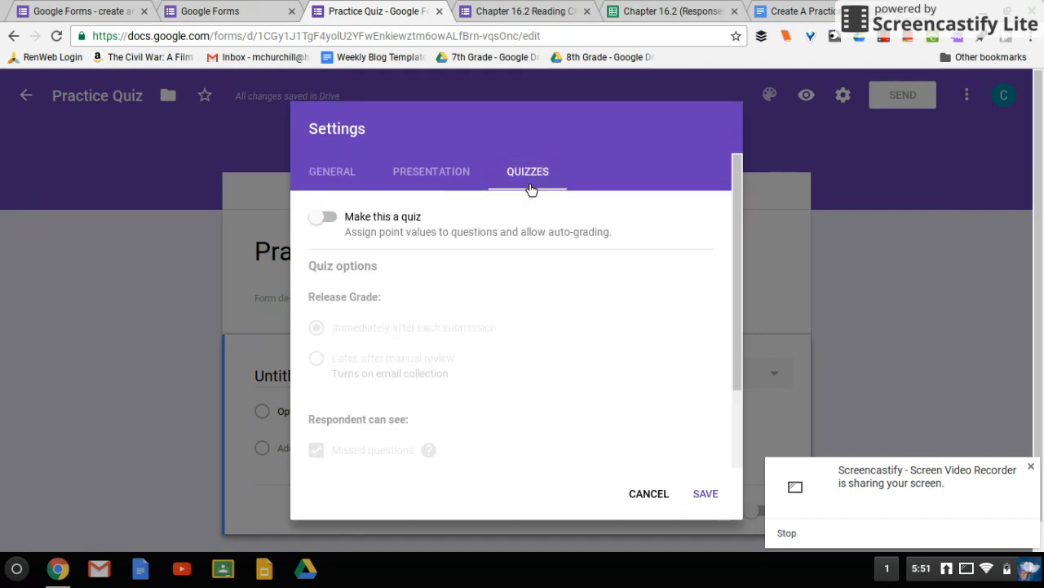
left_click(323, 221)
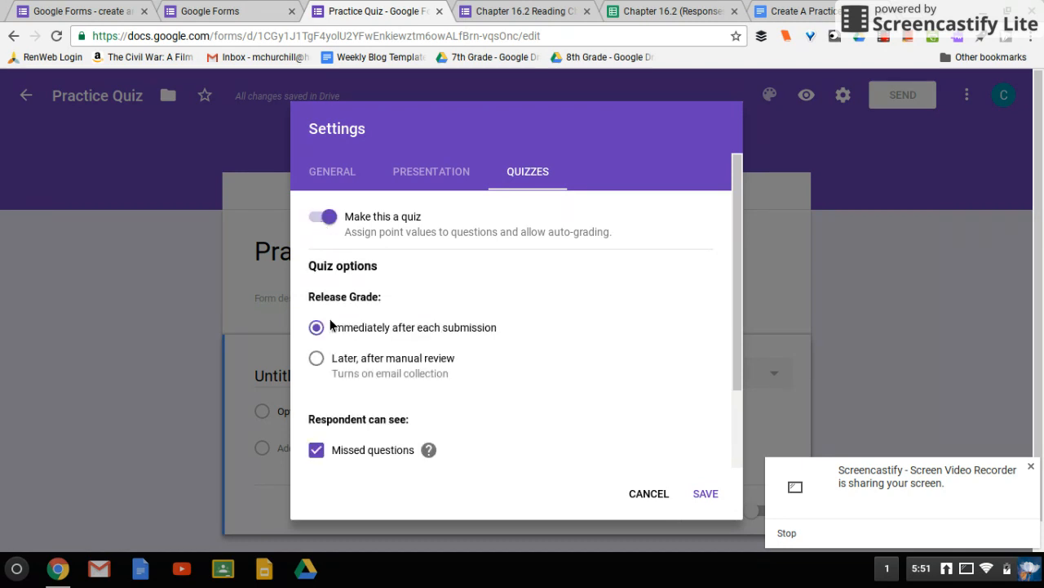
left_click(329, 368)
left_click(715, 497)
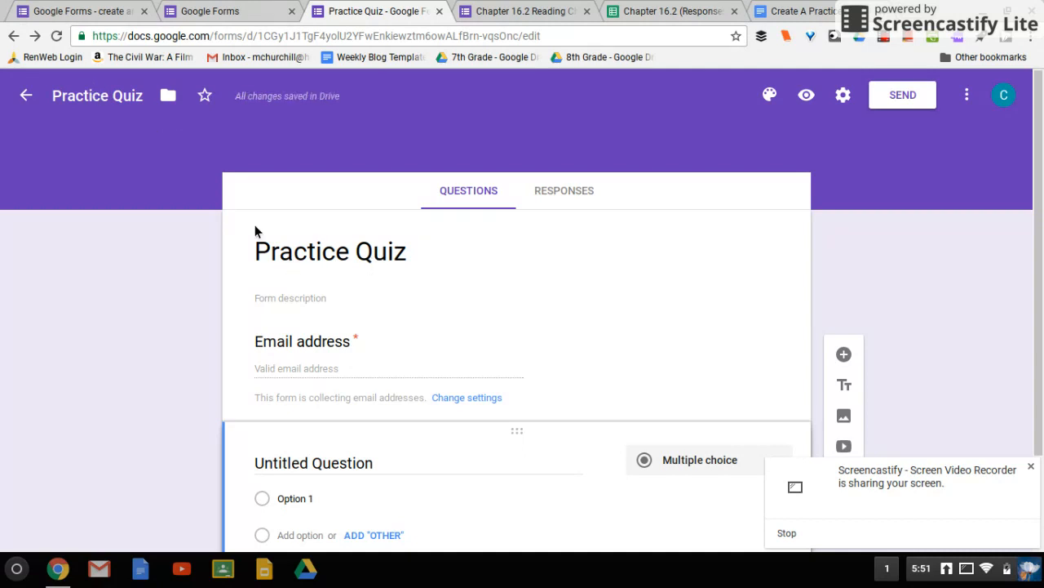
Step: Add the form description "Make sure to answer all questions."
left_click(316, 312)
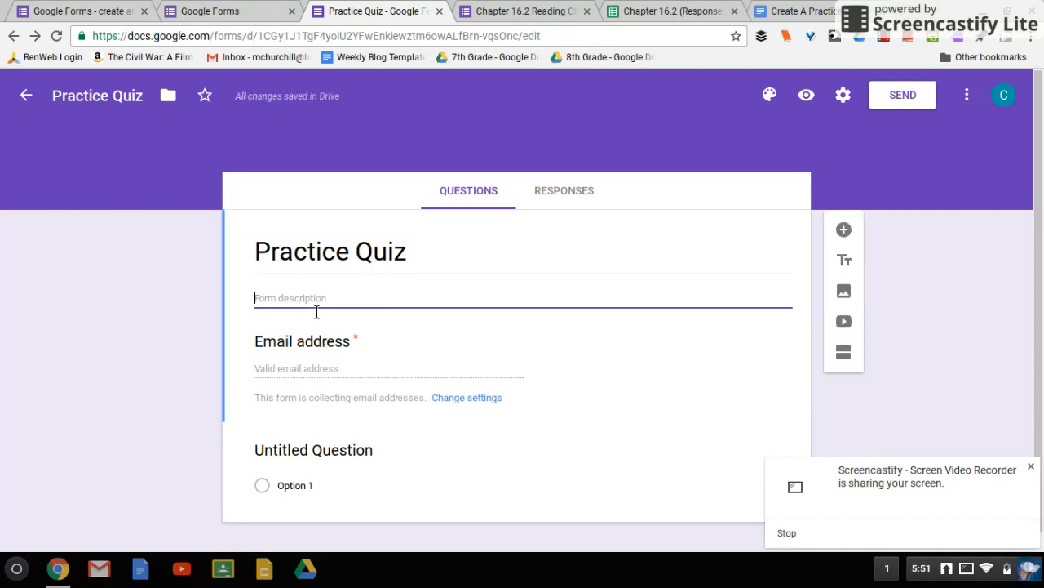
type("Make sure to answer all questions.")
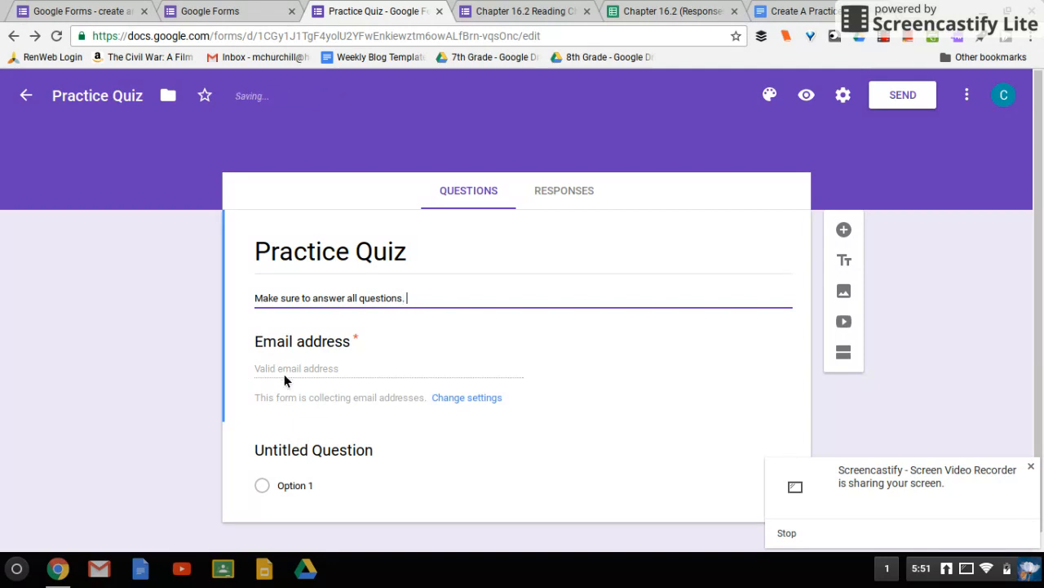
Step: Title the first question "Who was America's first president?" and choose Multiple choice as its type
scroll(284, 353, "down", 1)
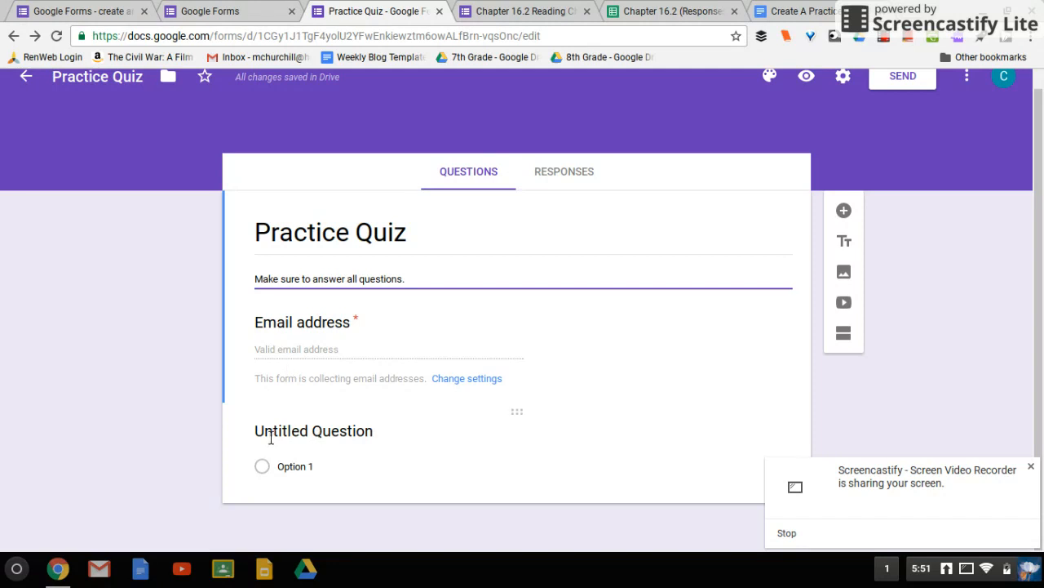
left_click(343, 439)
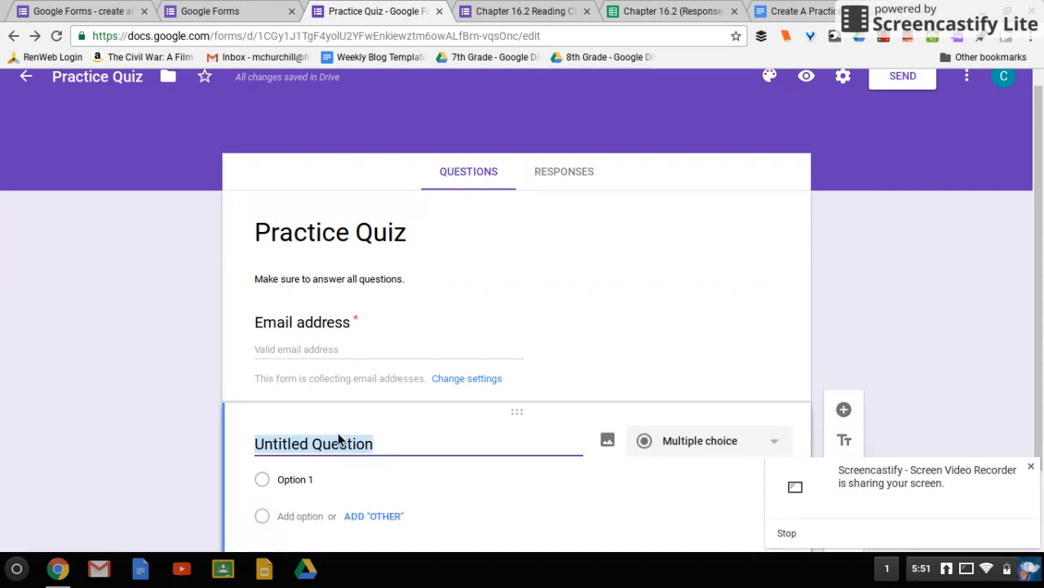
type("Who was ")
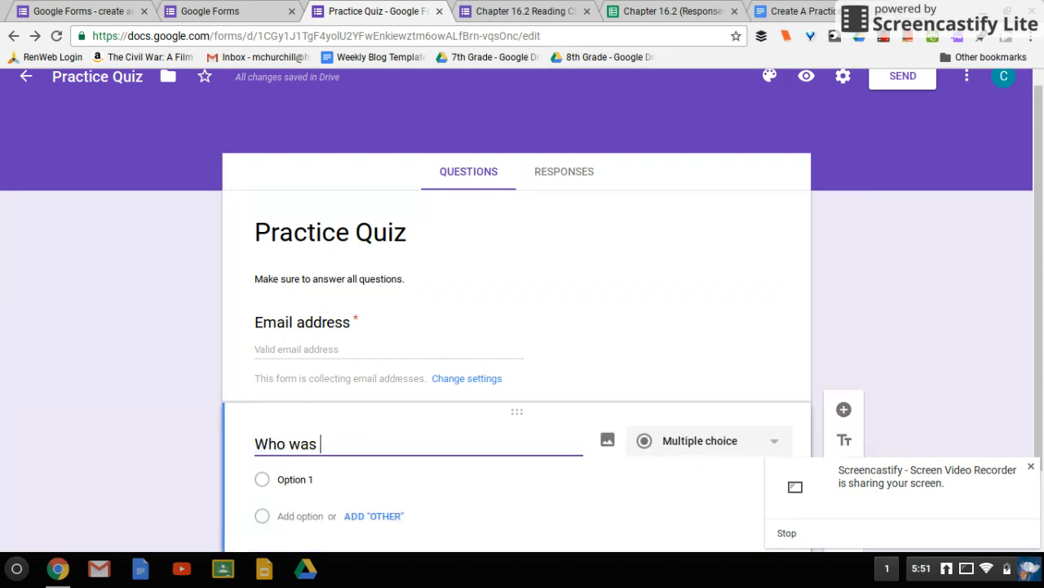
type("America's f")
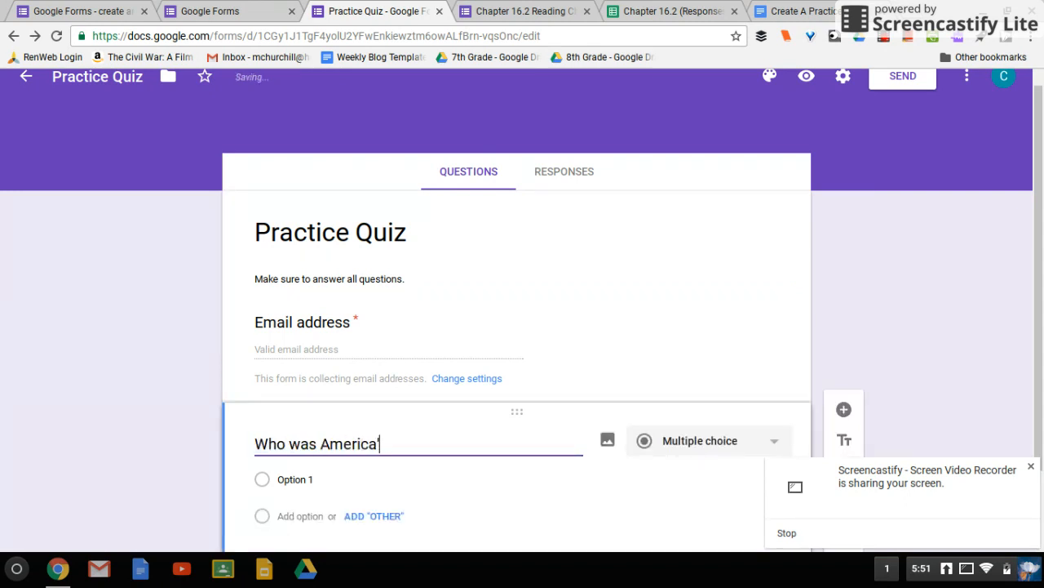
type("irst president?")
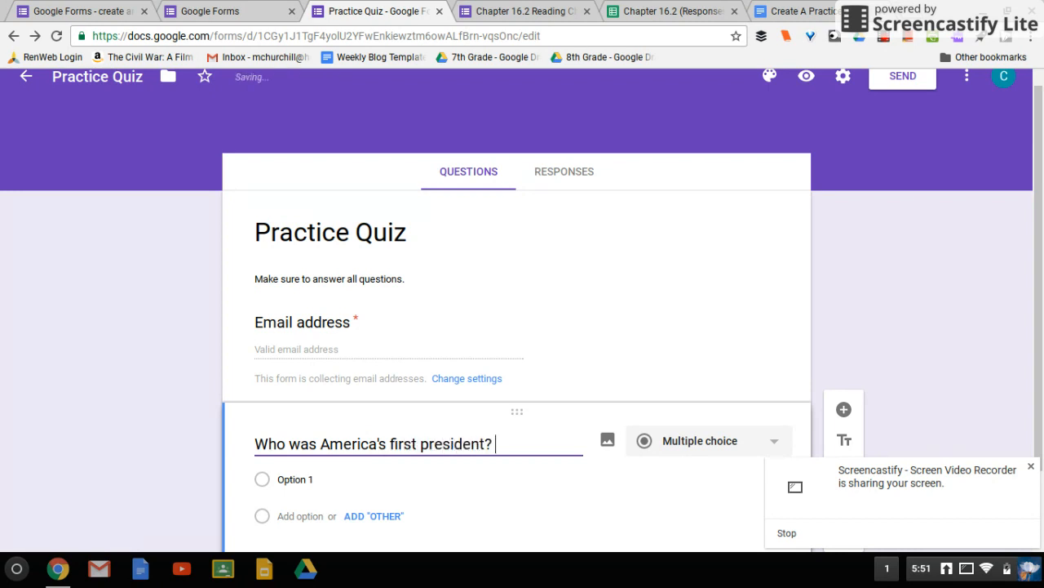
scroll(343, 429, "down", 1)
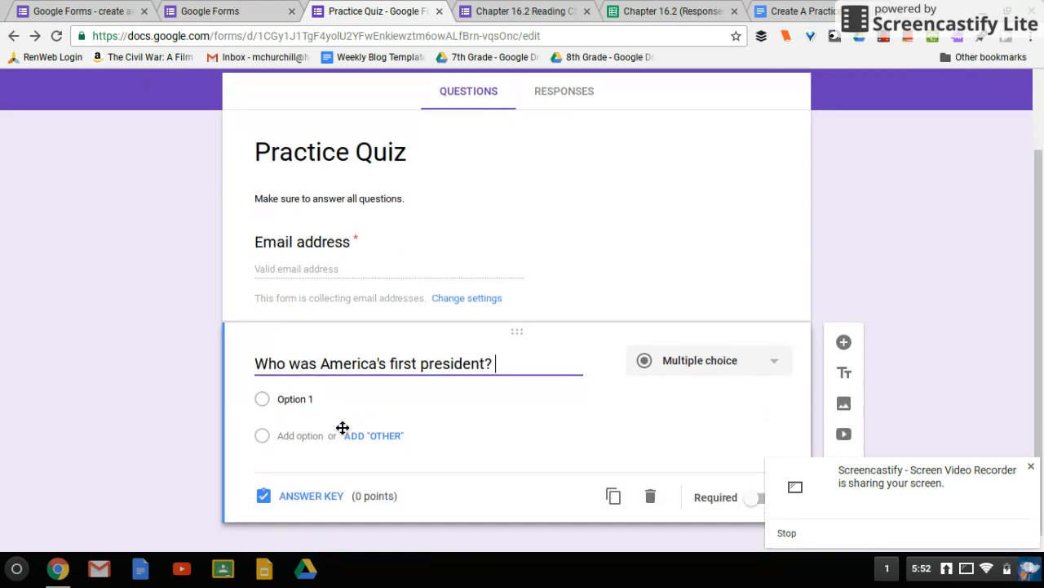
left_click(689, 348)
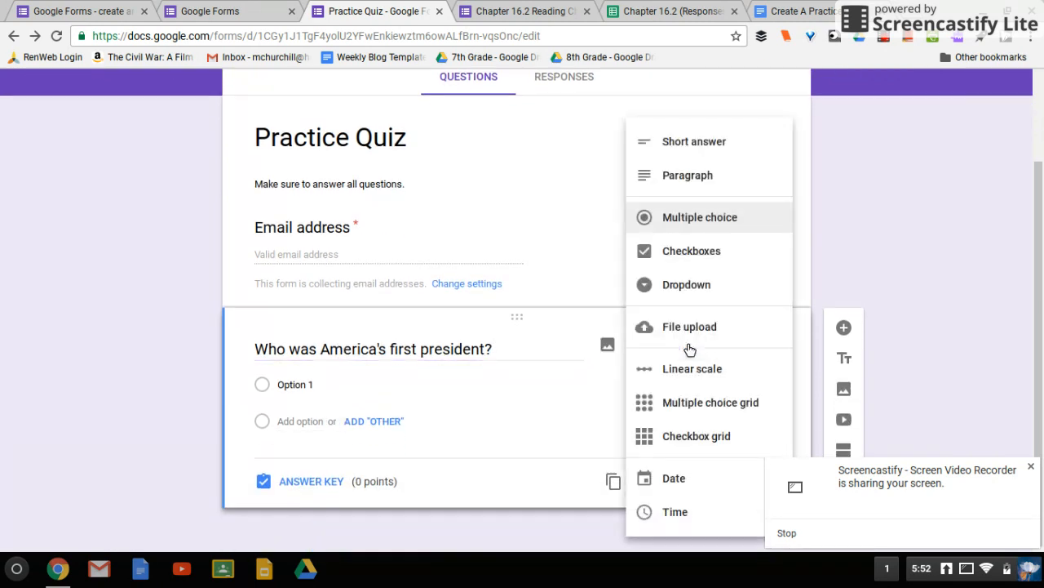
left_click(703, 226)
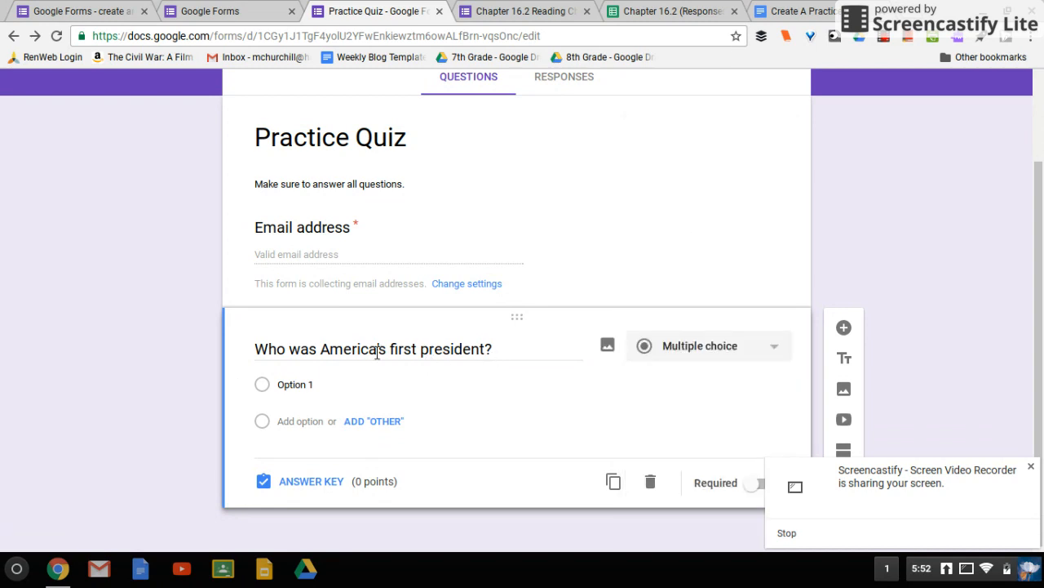
Step: Enter George Washington, Thomas Jefferson and John Adams as the answer options of the first question
left_click(320, 398)
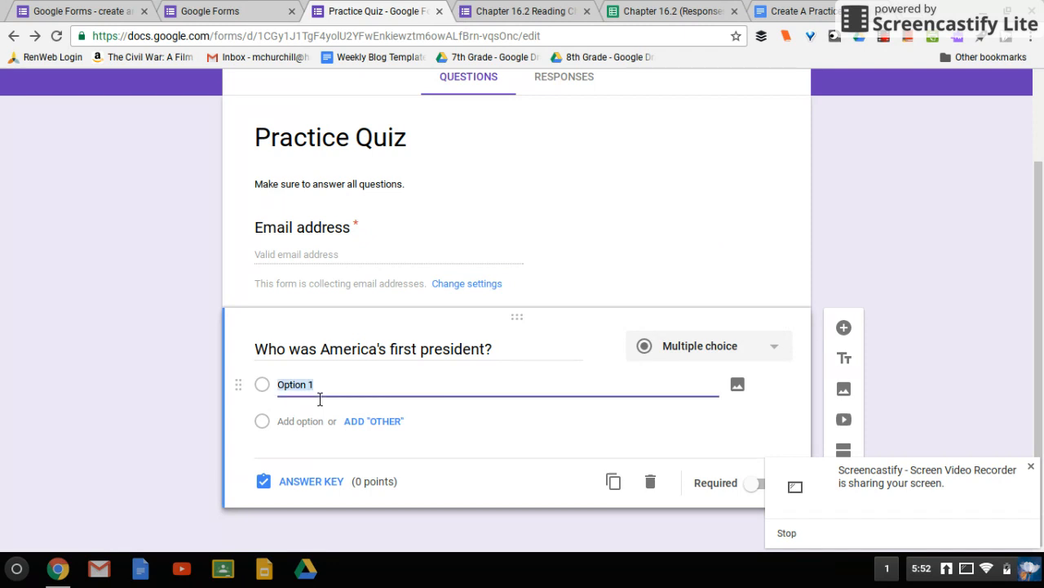
type("George ")
type("G")
key("BackSpace")
type("Washington")
key("Return")
type("Thomas")
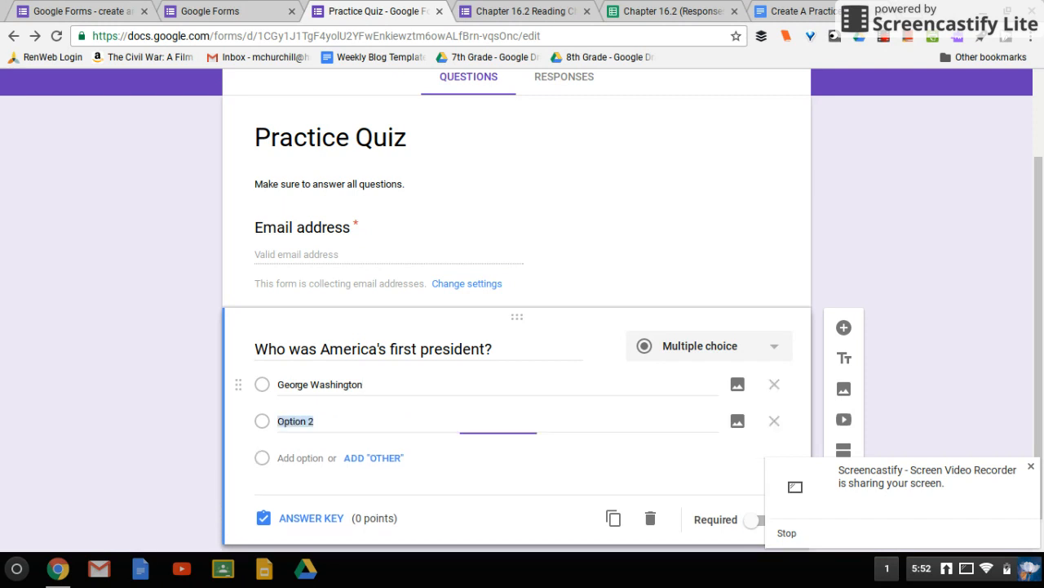
type(" Jefferson")
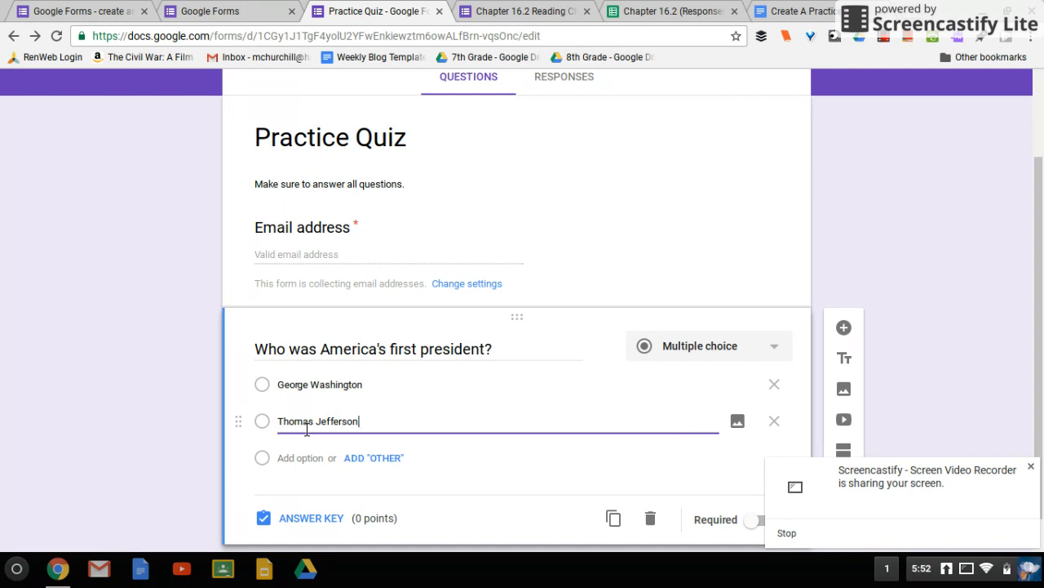
left_click(290, 459)
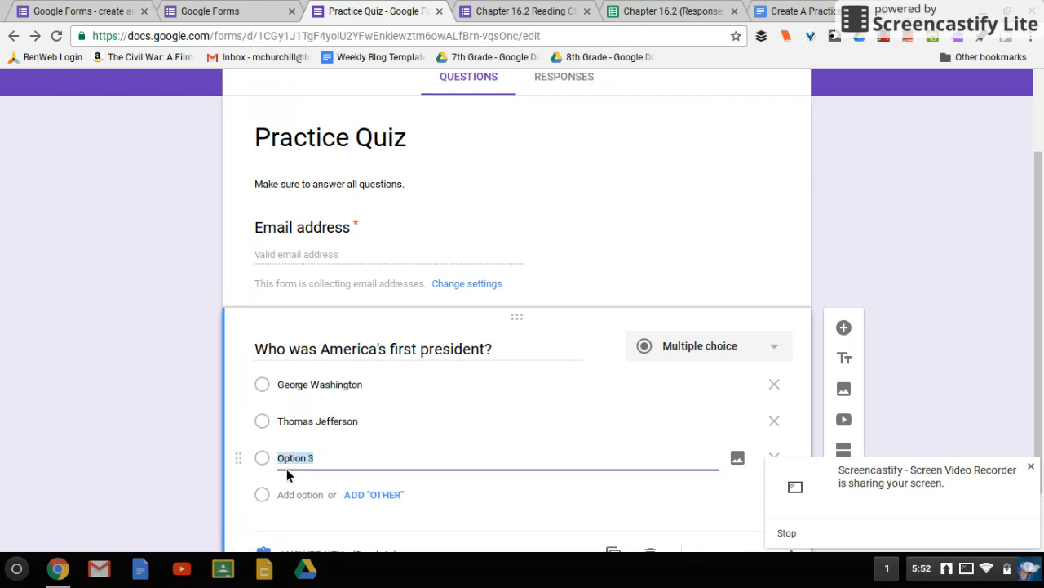
type("John Adams")
Step: Add a second question to the form with the text "Who was America's second president?"
scroll(461, 401, "down", 1)
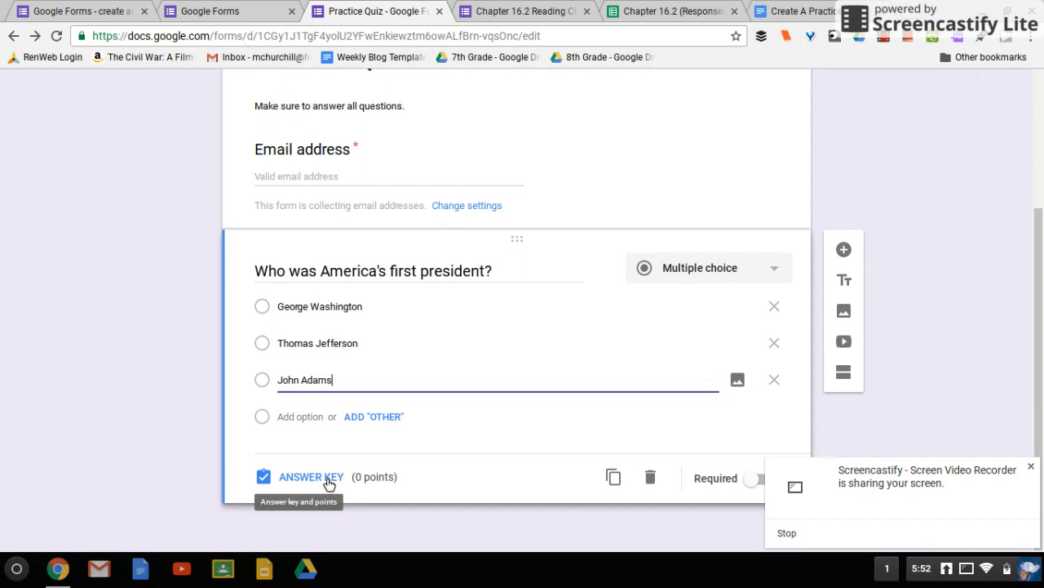
left_click(844, 250)
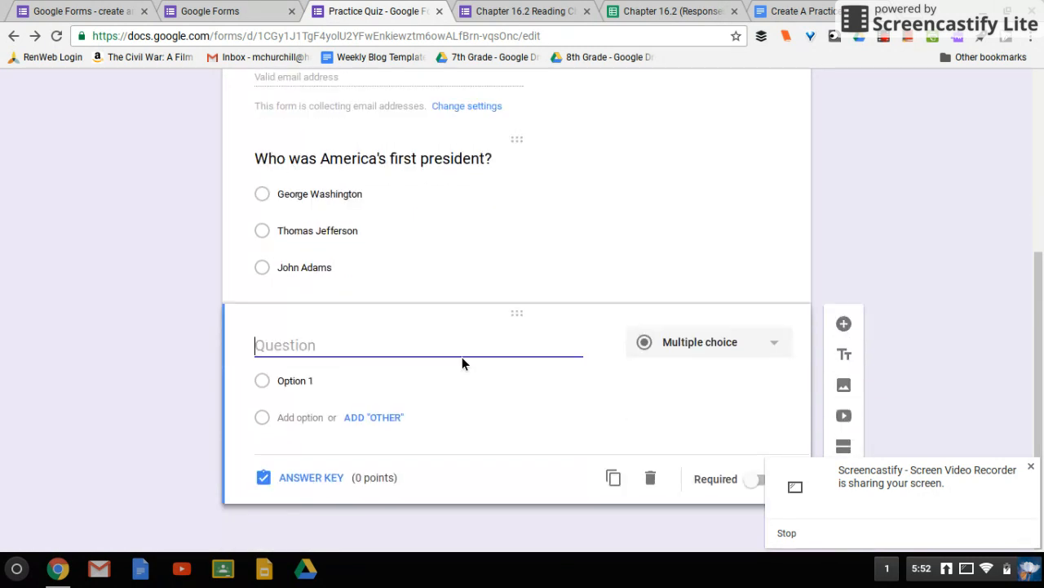
type("WHo was")
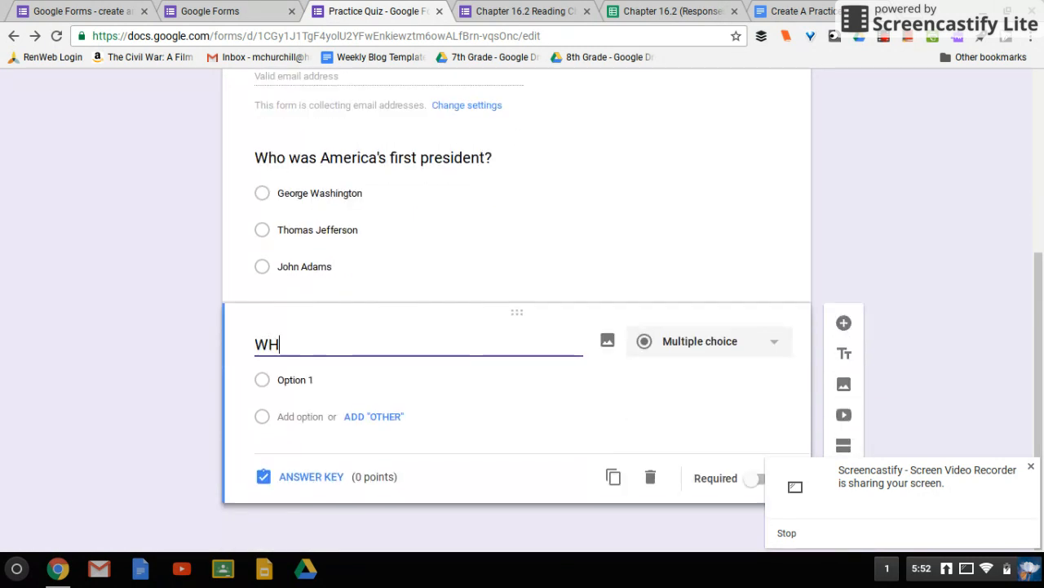
key("BackSpace")
key("BackSpace")
key("BackSpace")
key("BackSpace")
key("BackSpace")
key("BackSpace")
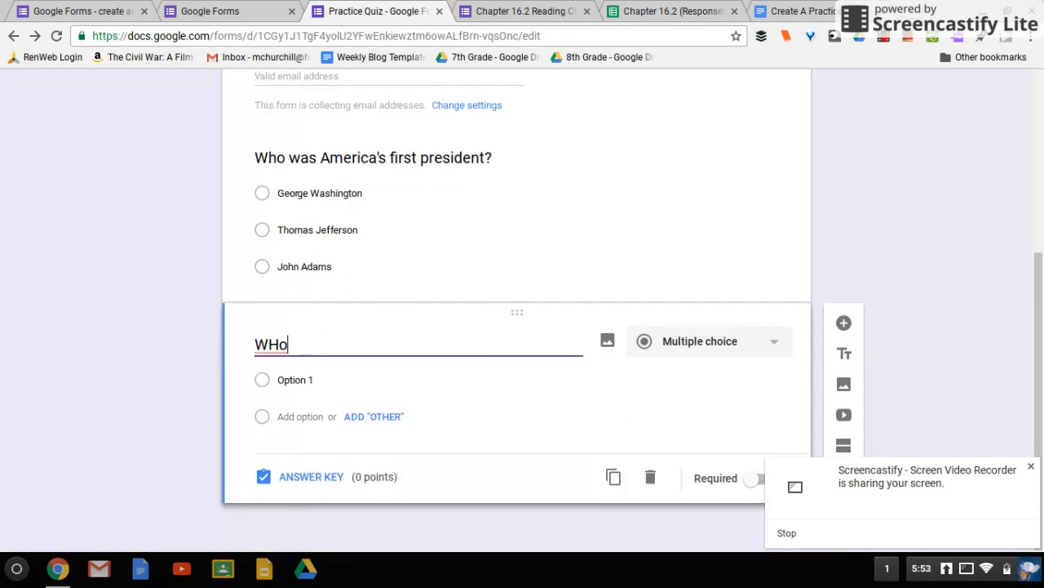
type("ho was ")
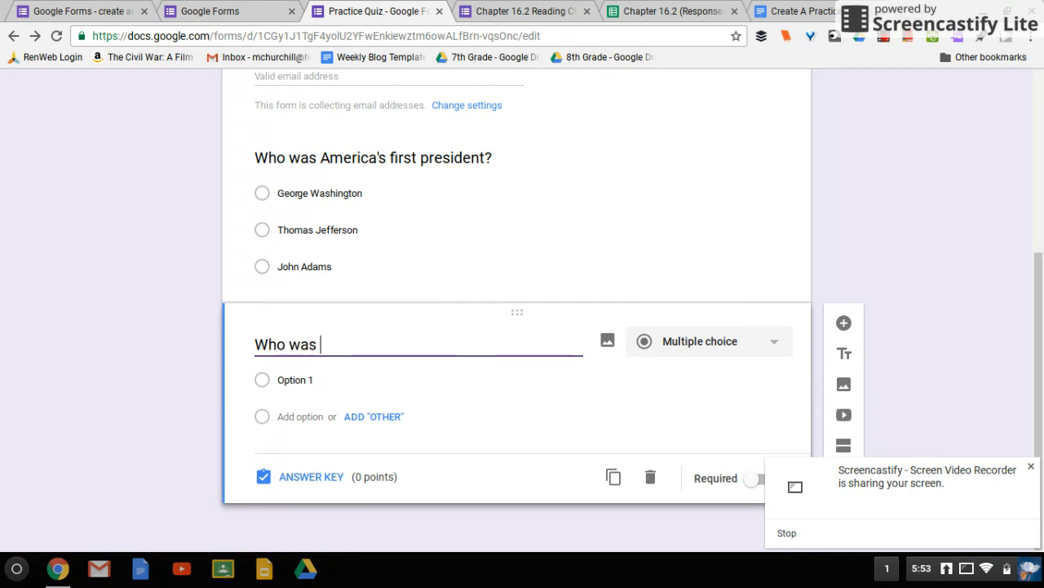
type("America's ")
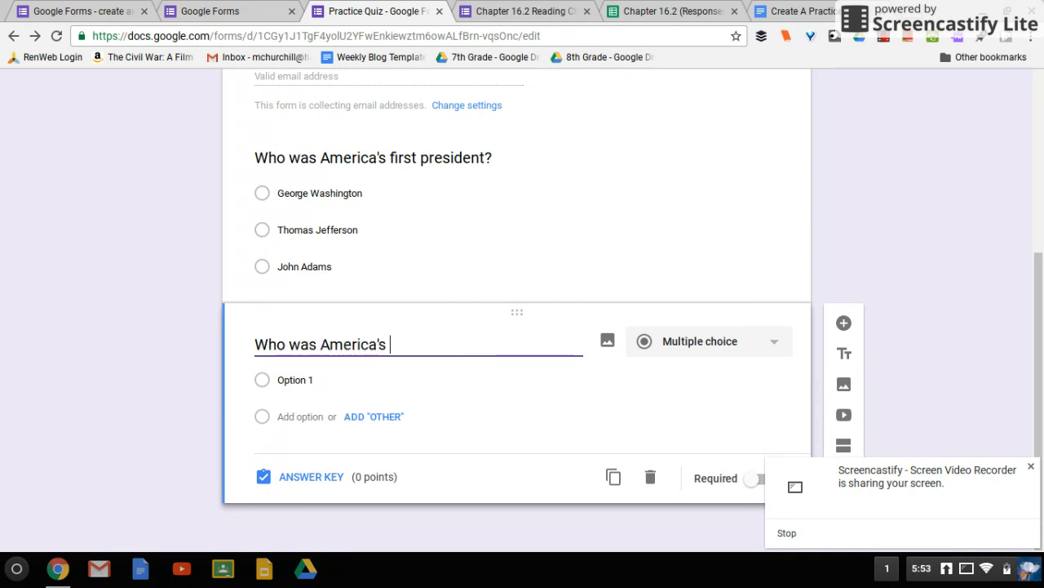
type("second president?")
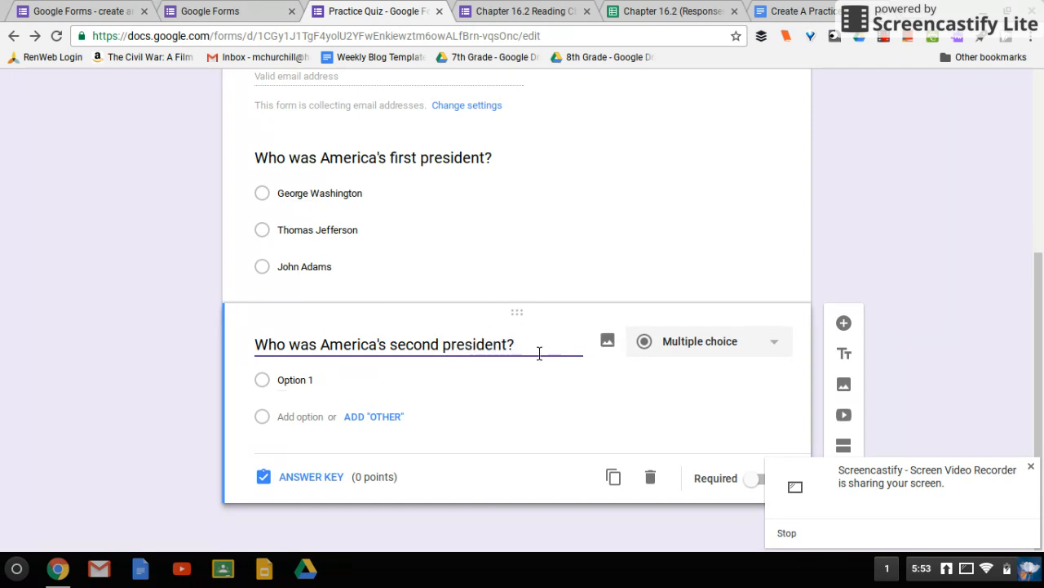
Step: Clear the second question's text, leaving its question field empty
left_click_drag(514, 344, 235, 352)
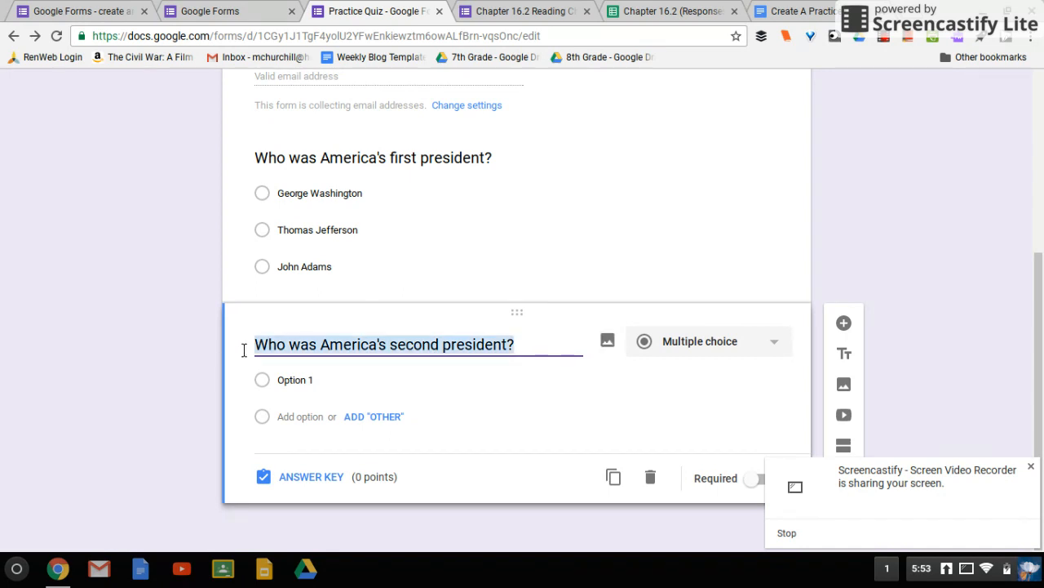
right_click(243, 350)
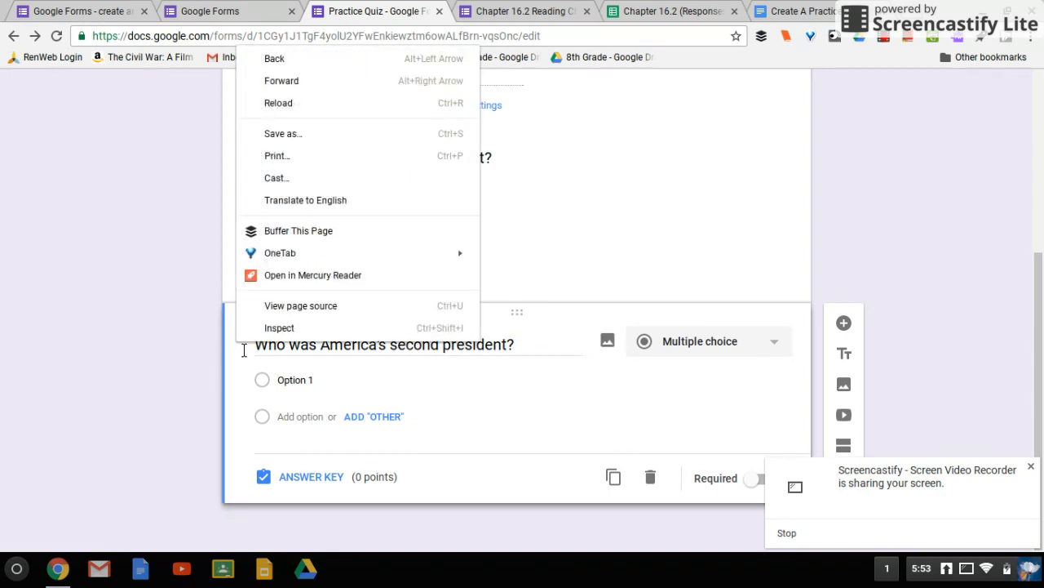
left_click(512, 349)
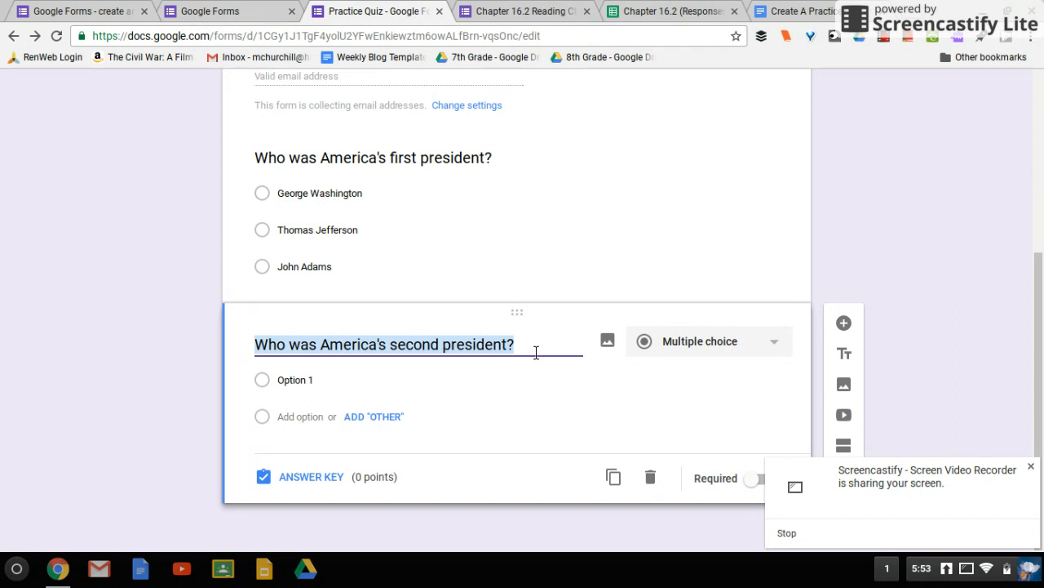
key("BackSpace")
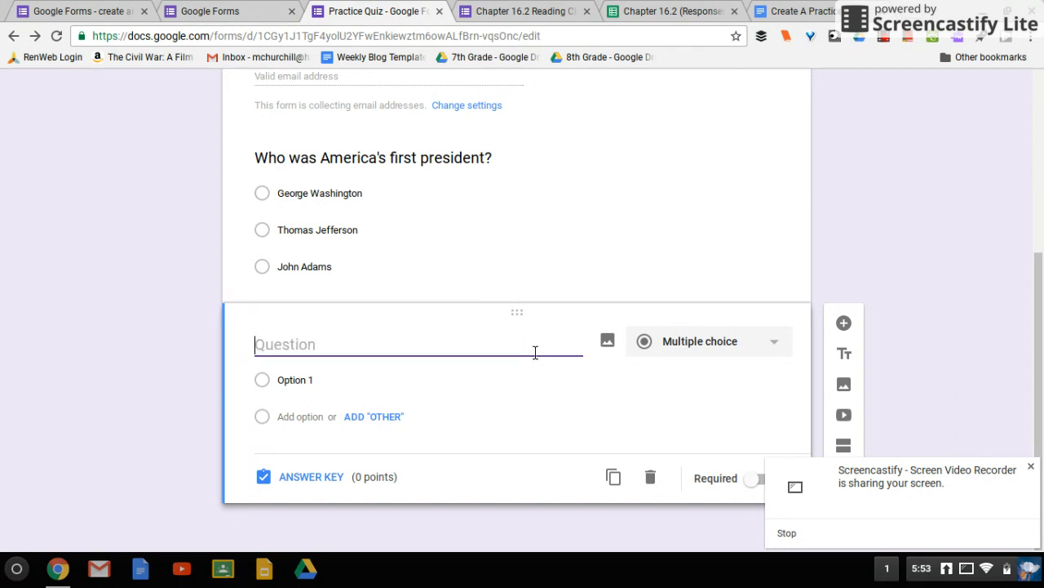
Step: Duplicate the first question and change the copy's text to "Who was America's second president?"
left_click(315, 204)
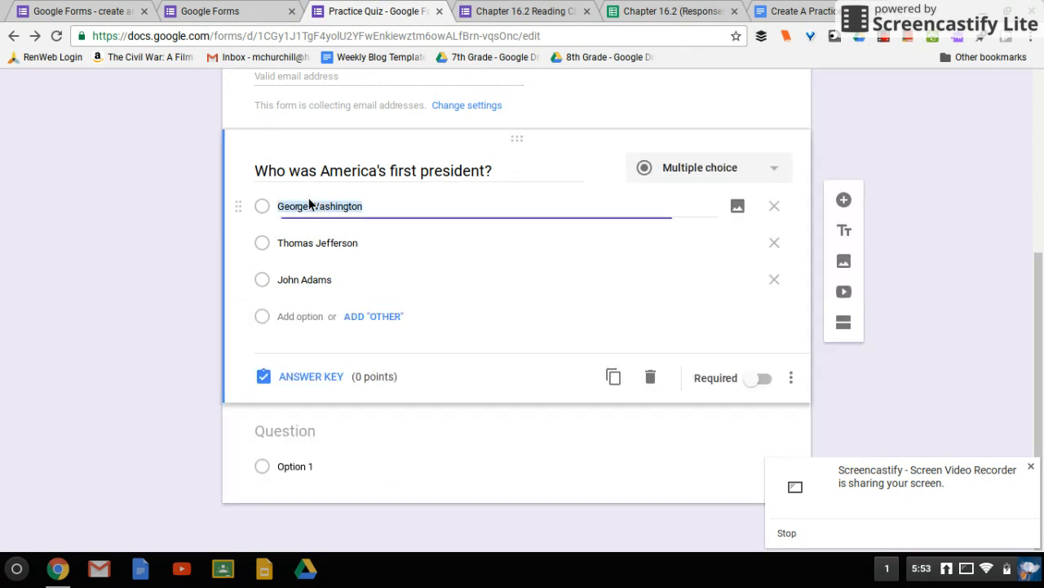
left_click(627, 381)
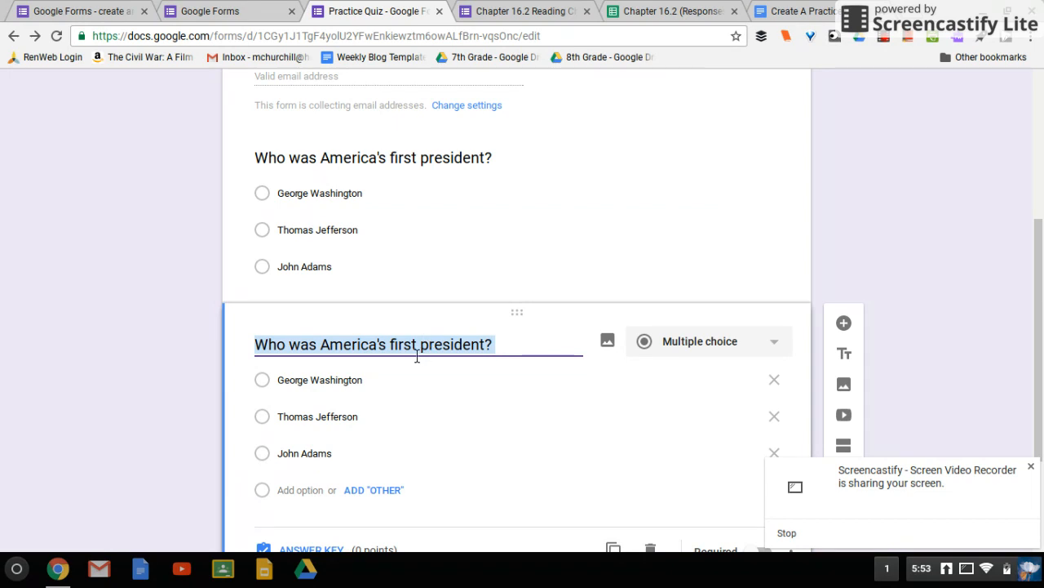
double_click(417, 356)
type("second")
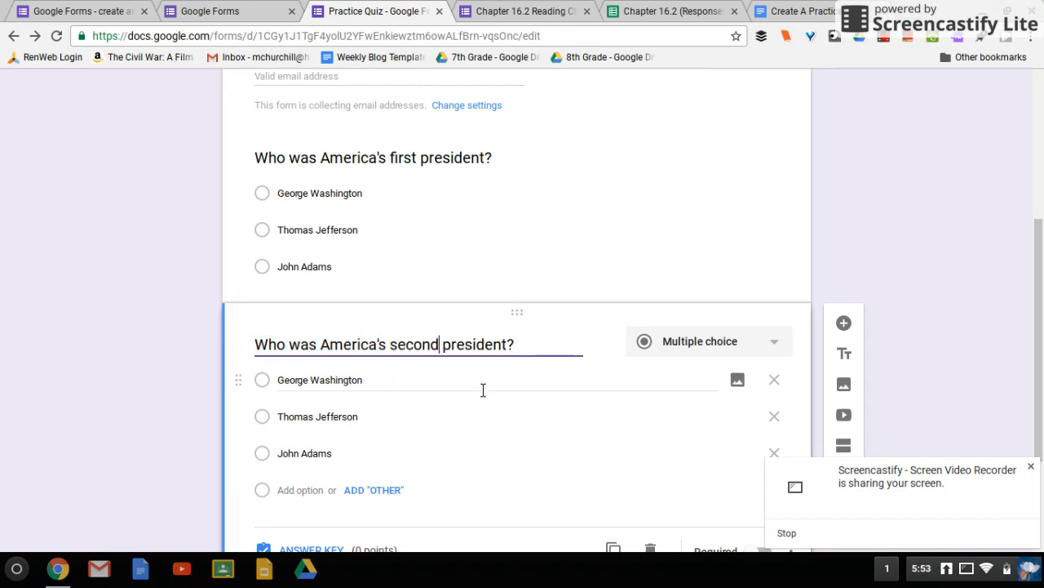
Step: In the first question's answer key, assign 2 points and mark only George Washington as the correct answer
scroll(483, 390, "up", 1)
scroll(483, 390, "down", 1)
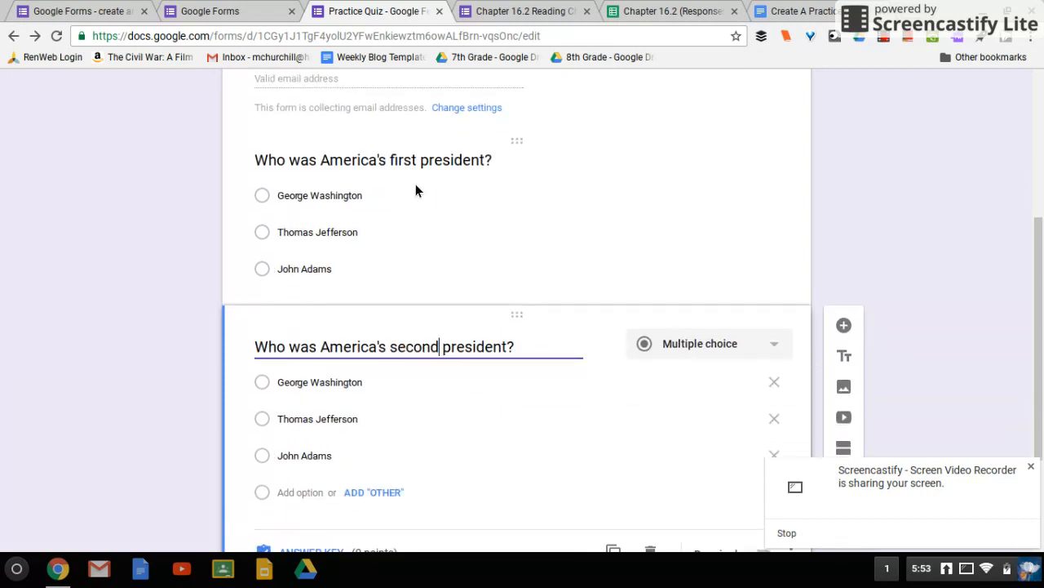
left_click(416, 191)
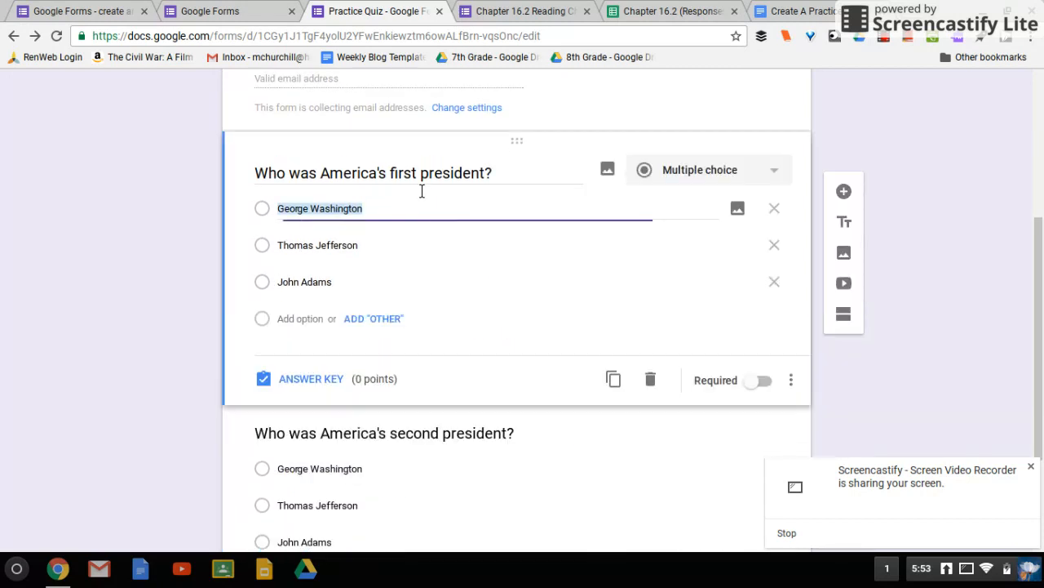
left_click(316, 393)
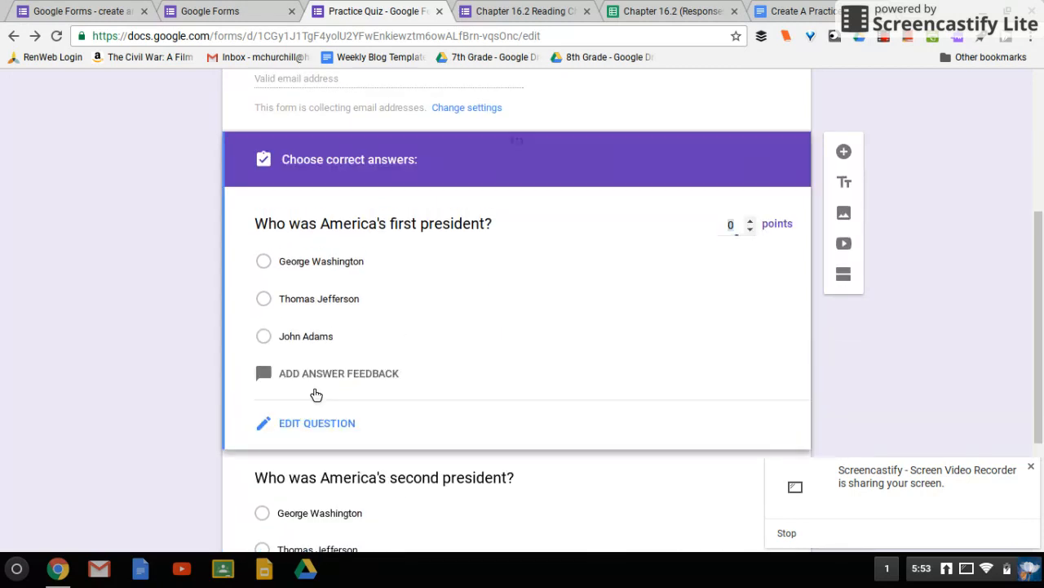
left_click(753, 221)
left_click(310, 272)
scroll(310, 273, "down", 1)
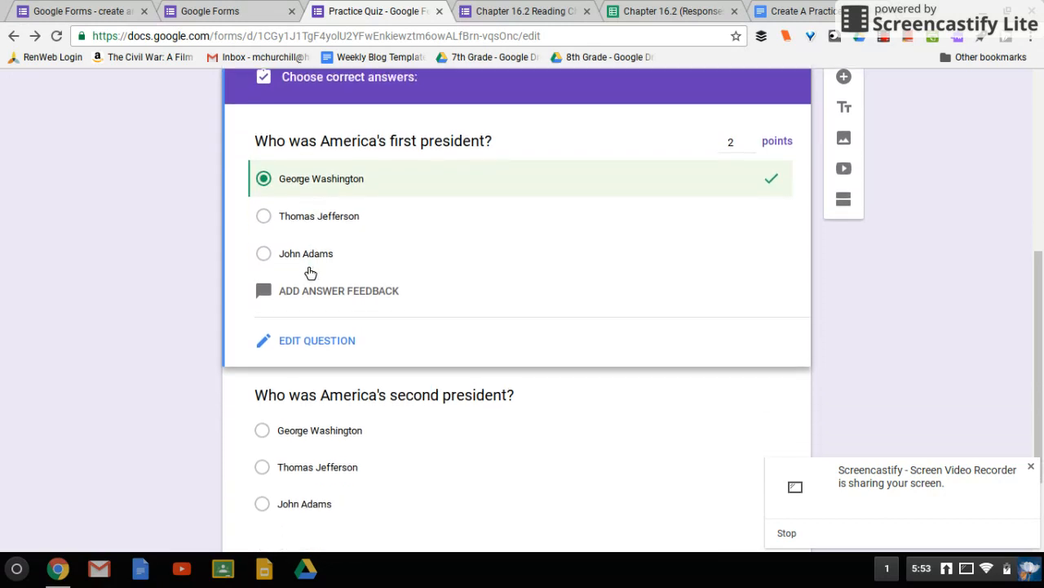
left_click(301, 225)
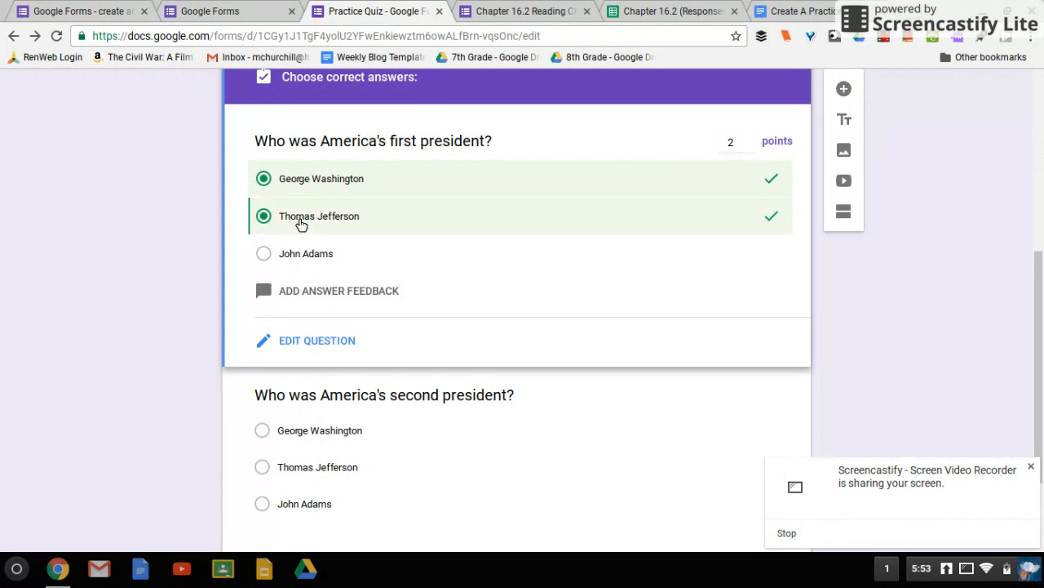
left_click(301, 224)
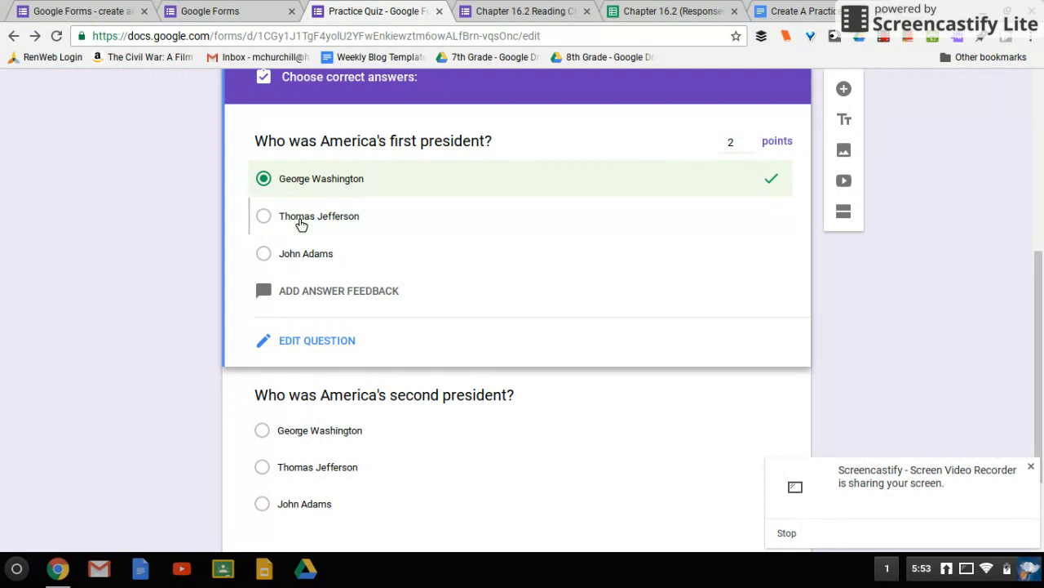
Step: In the second question's answer key, assign 2 points and mark John Adams as the correct answer
scroll(296, 269, "down", 1)
scroll(296, 271, "down", 1)
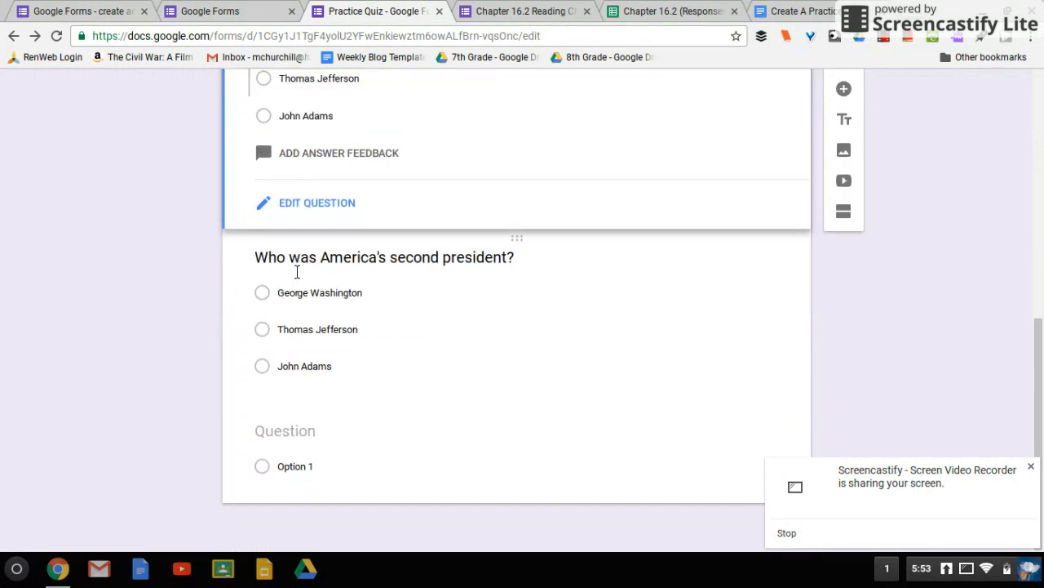
left_click(296, 347)
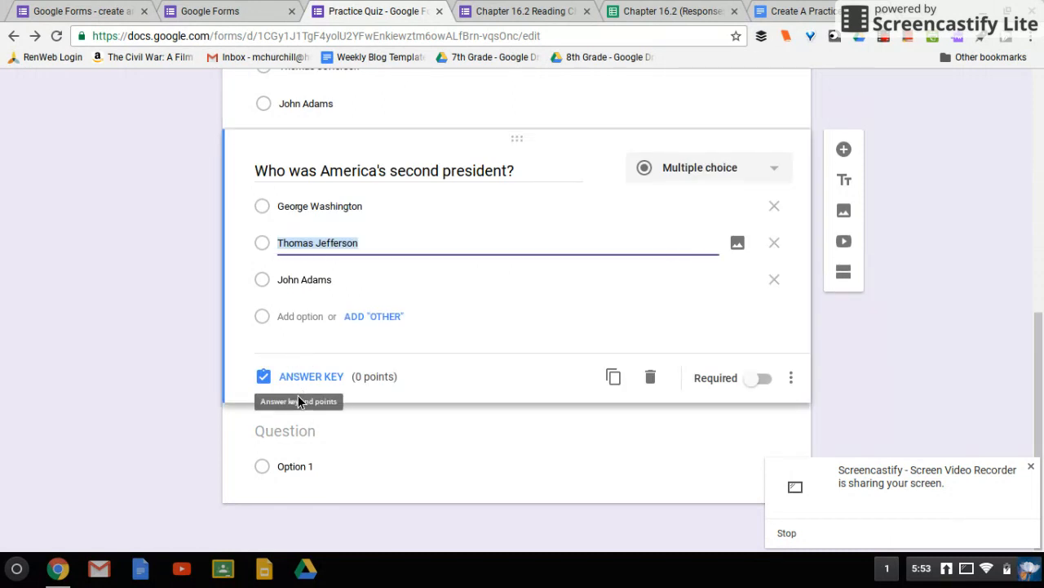
left_click(329, 390)
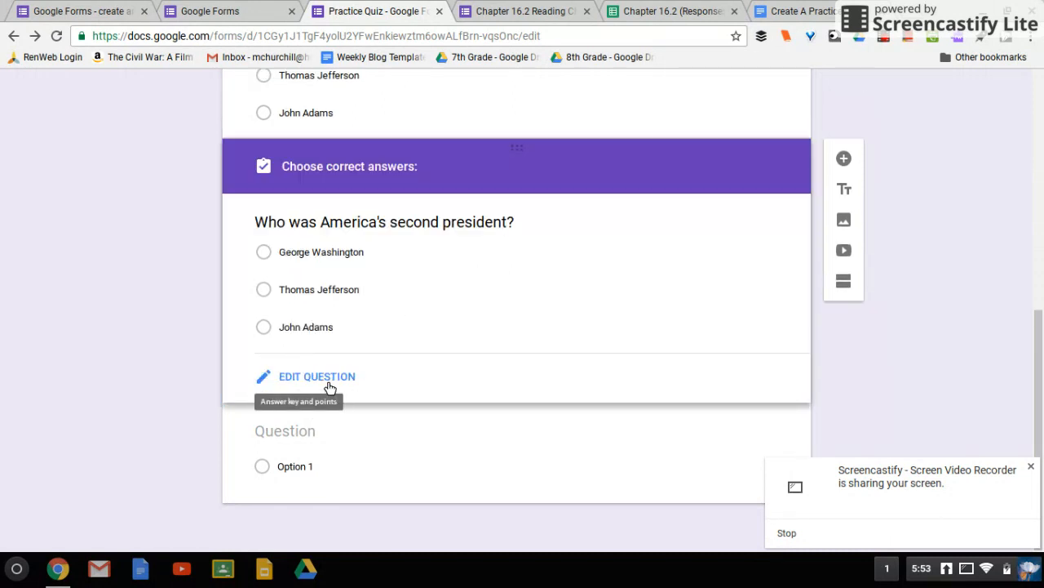
left_click(750, 229)
left_click(750, 228)
left_click(345, 343)
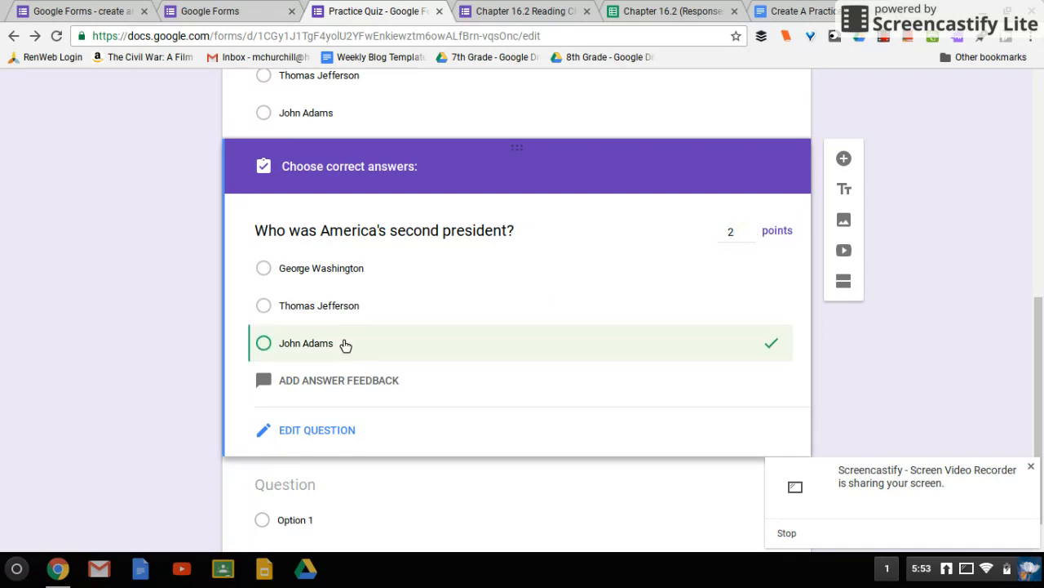
Step: Make the empty last question a Short answer question with the text "Who was America's third president?"
scroll(346, 345, "up", 3)
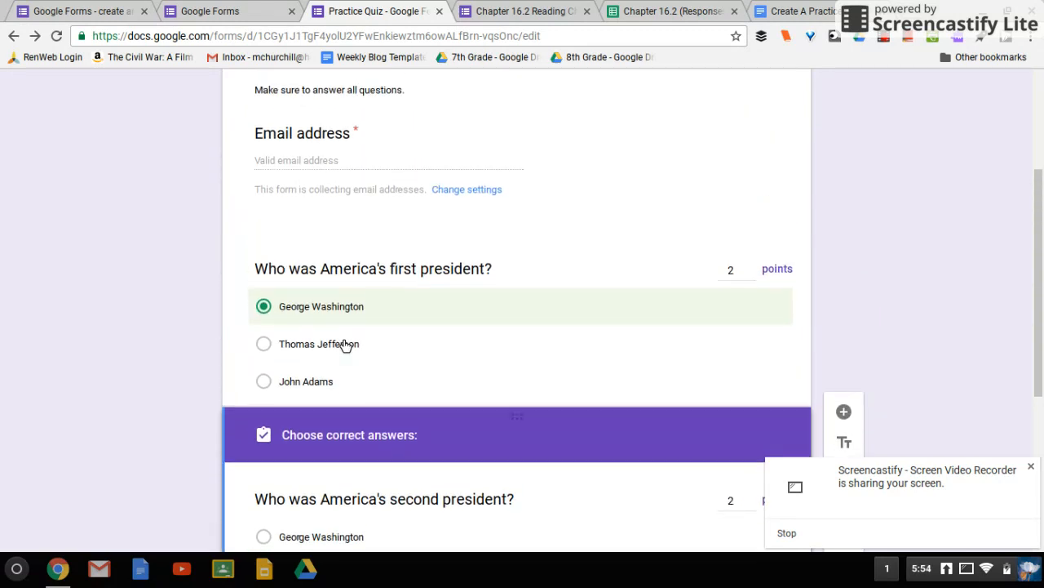
scroll(346, 345, "down", 4)
left_click(303, 448)
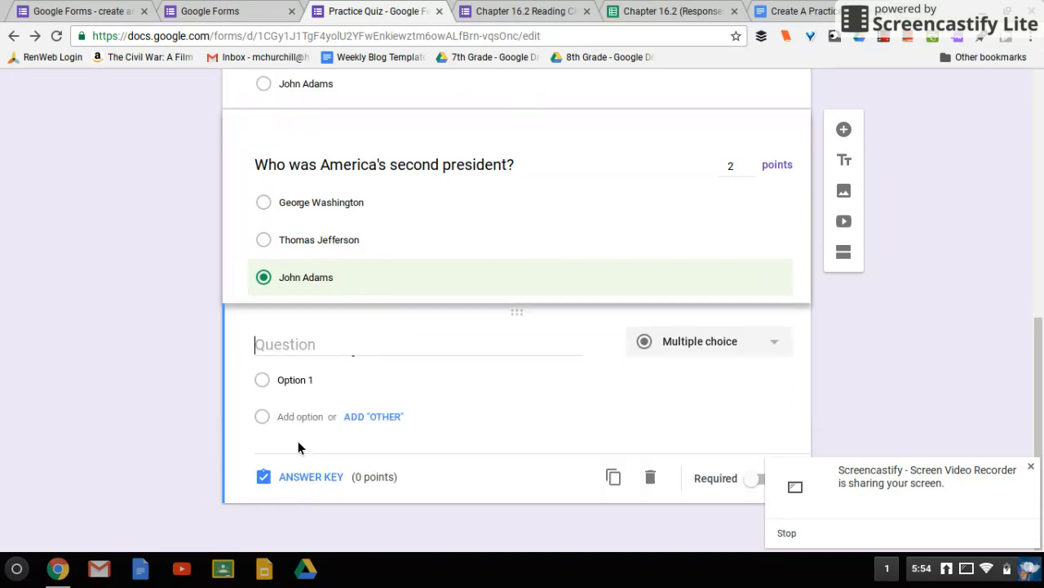
left_click(666, 342)
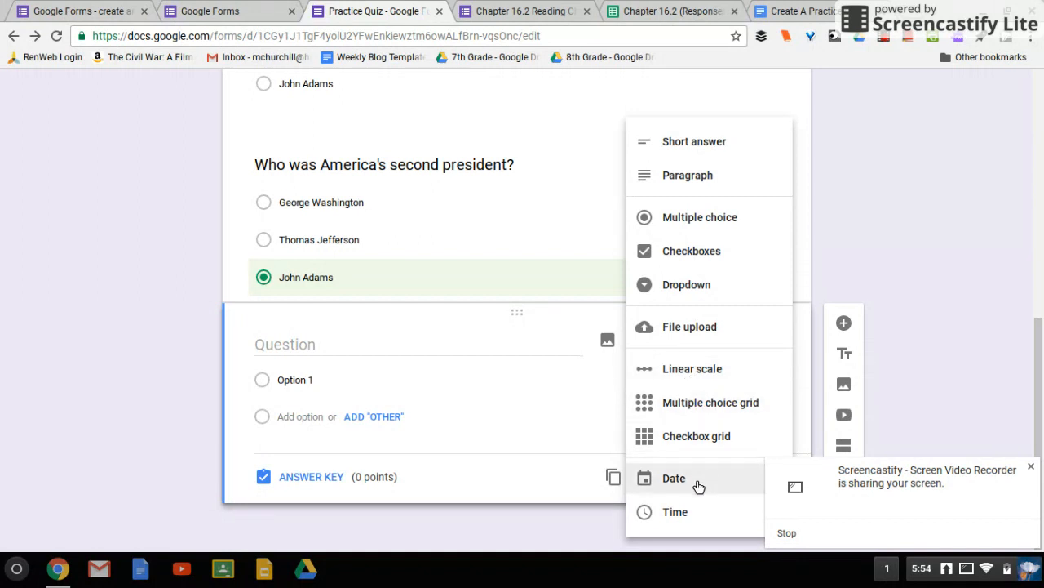
left_click(706, 145)
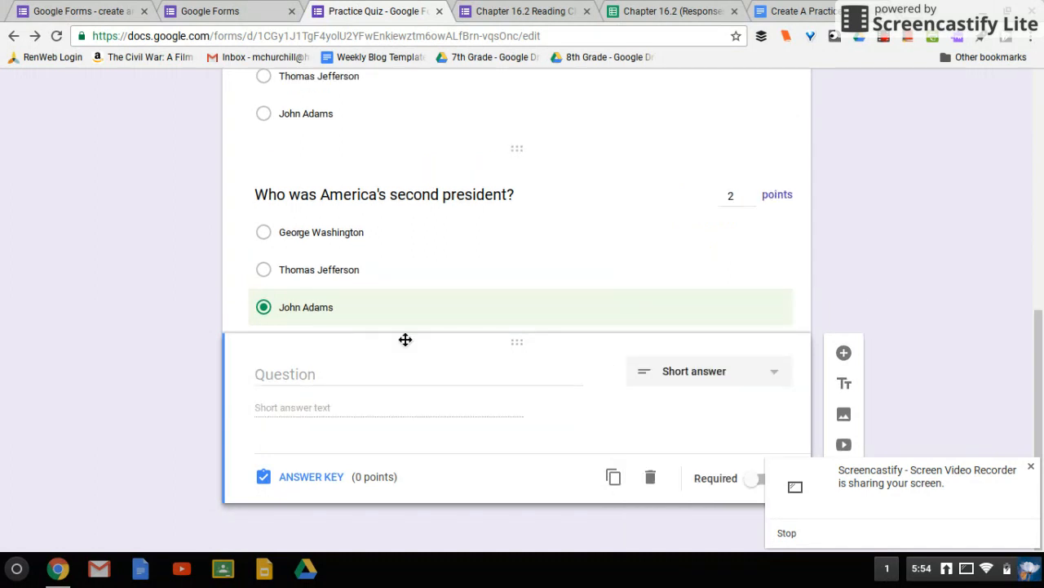
left_click(348, 383)
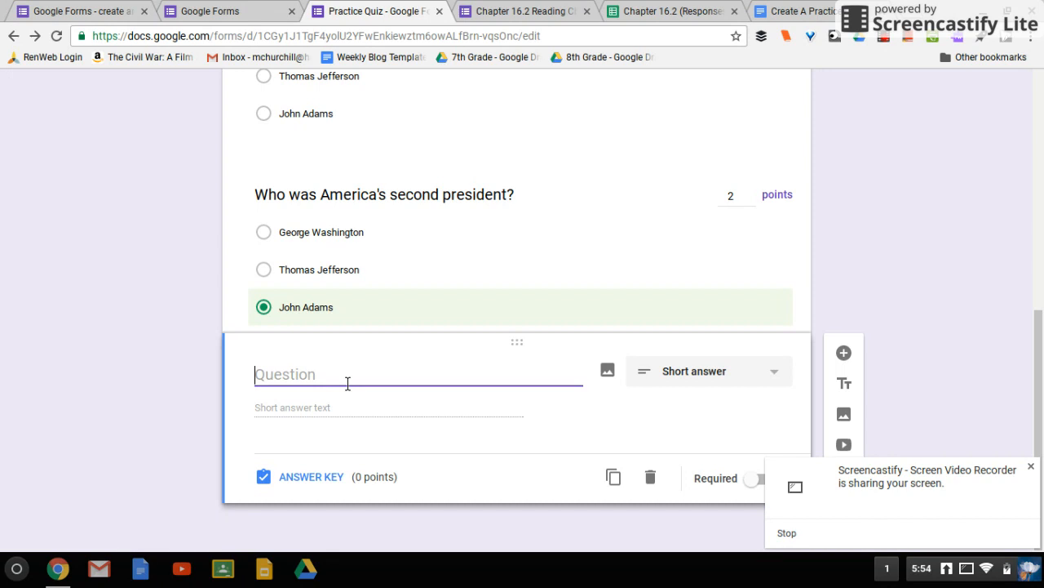
type("Who was A")
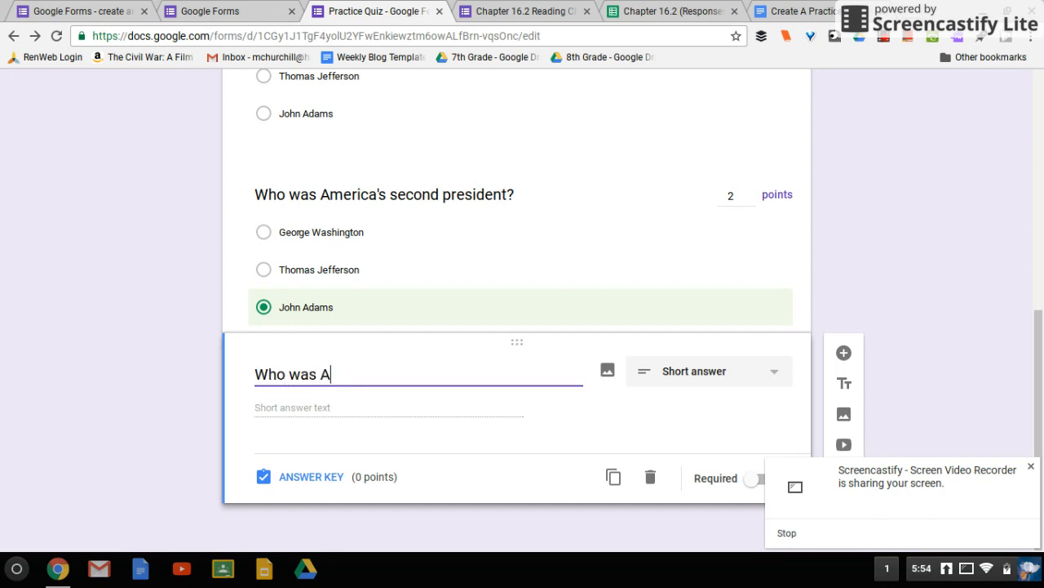
type("merica's third presi")
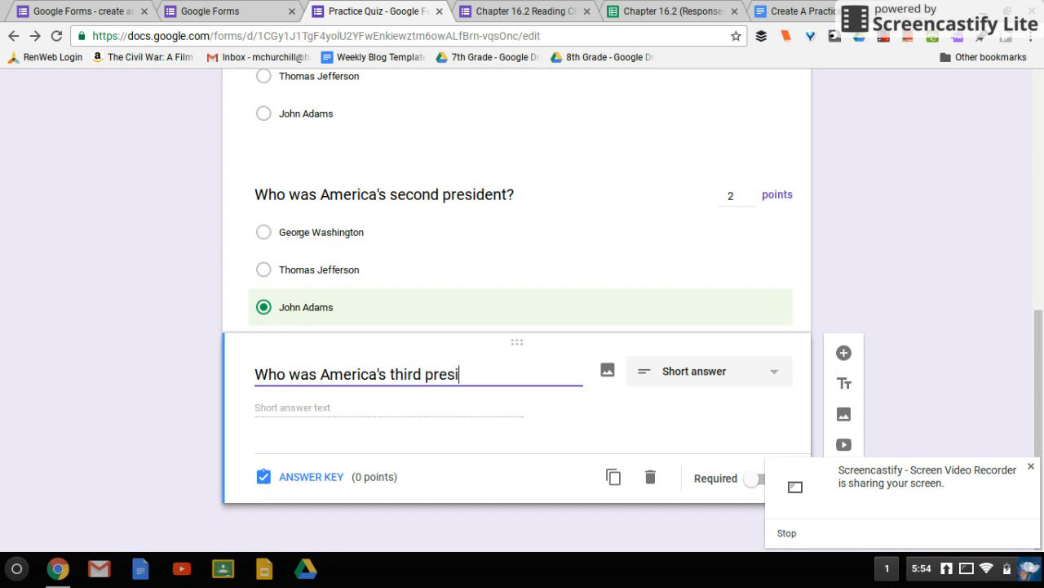
type("dent?")
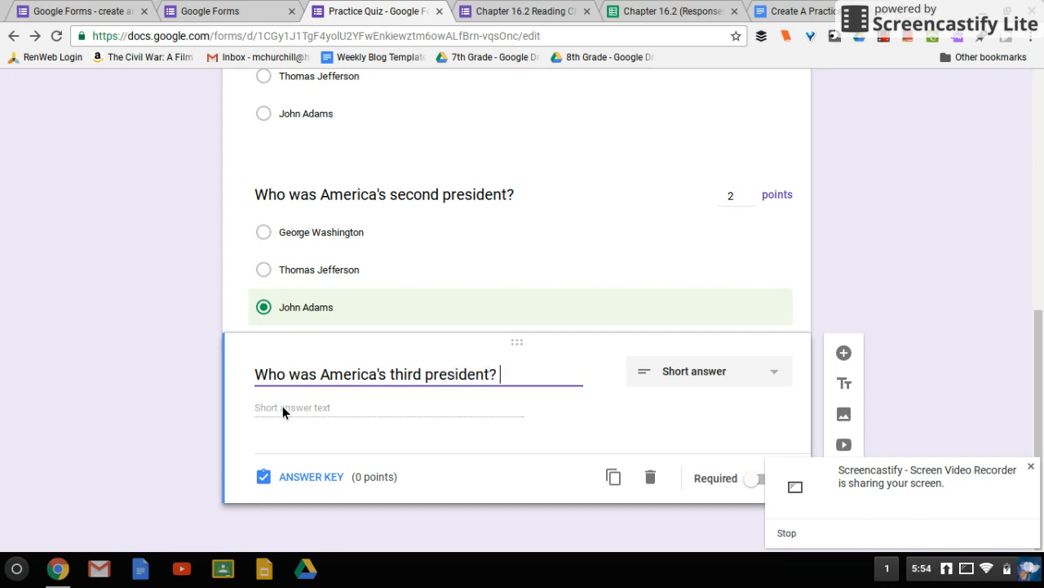
Step: Enter Thomas Jefferson as the correct answer in the third question's answer key
left_click(312, 478)
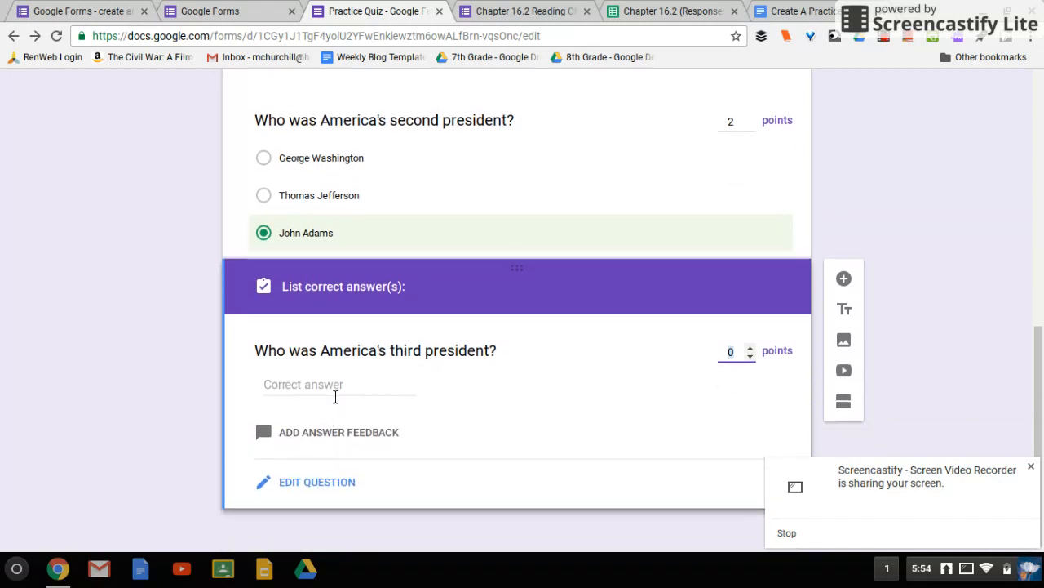
left_click(335, 396)
type("Thomas Jefferson")
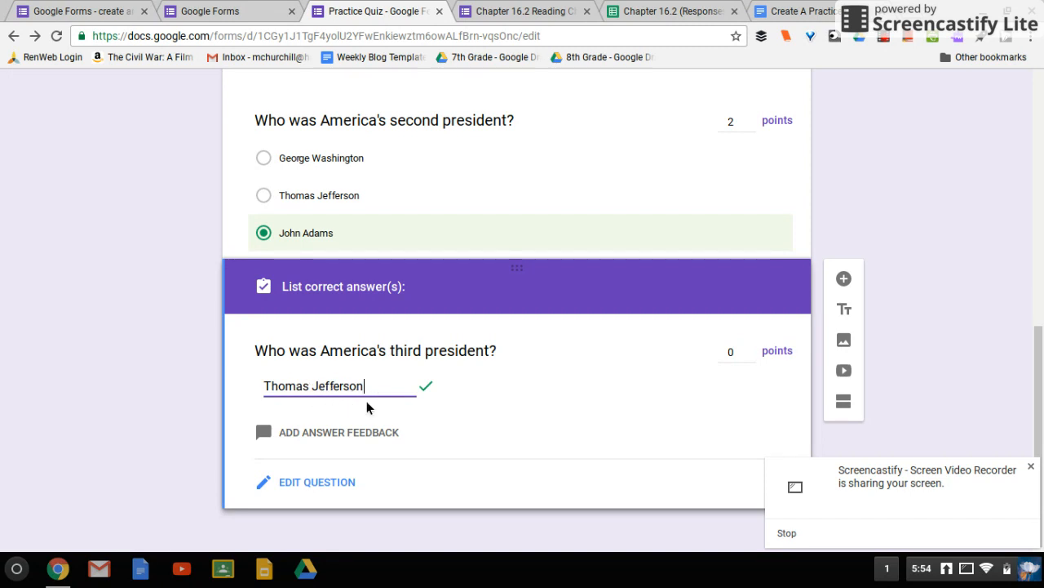
Step: Add the answer feedback "Thomas Jefferson" to the third question and save it
left_click(372, 452)
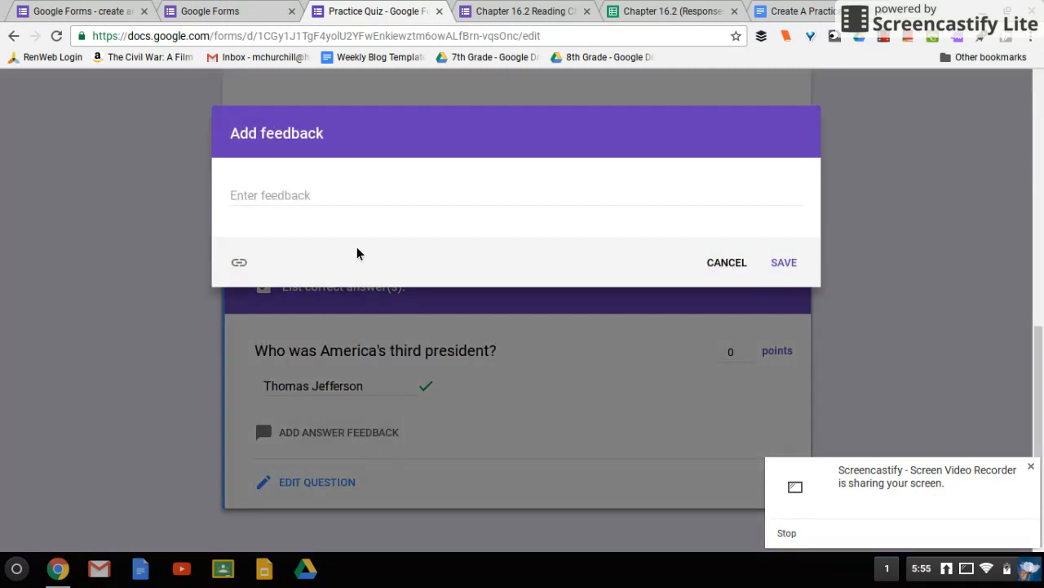
left_click(367, 203)
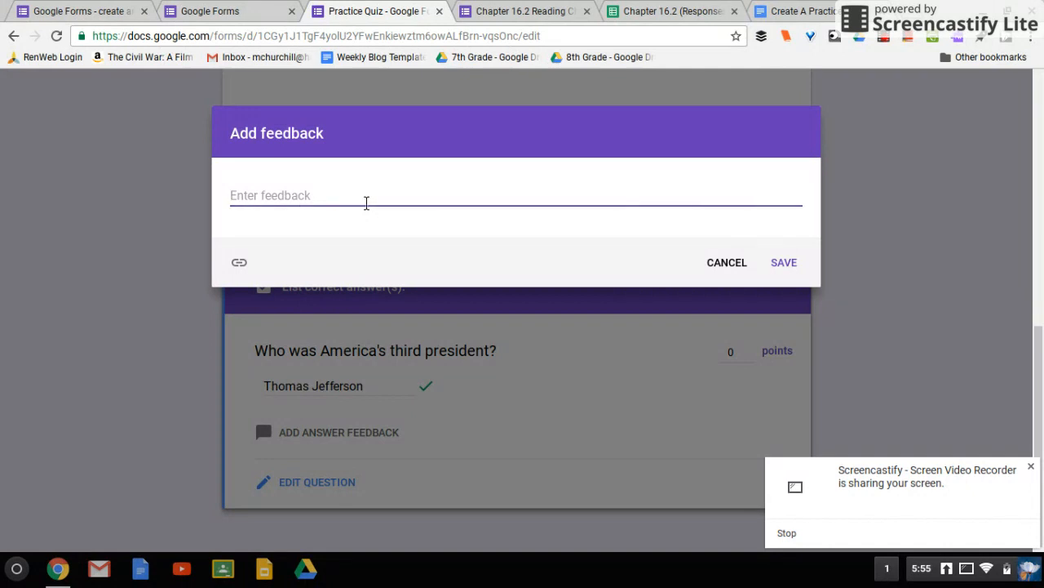
type("Thoma")
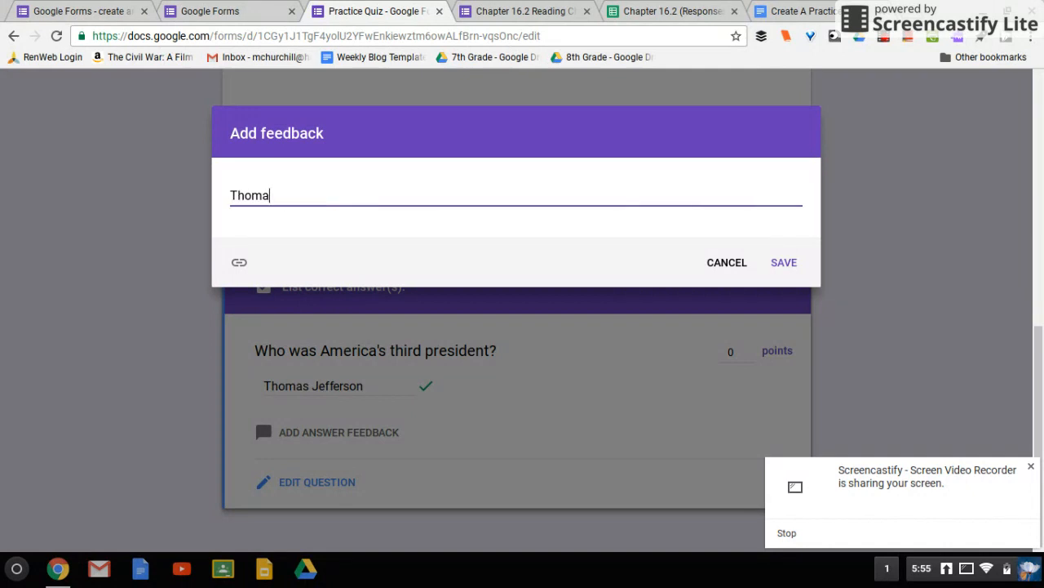
type("s Jefferson")
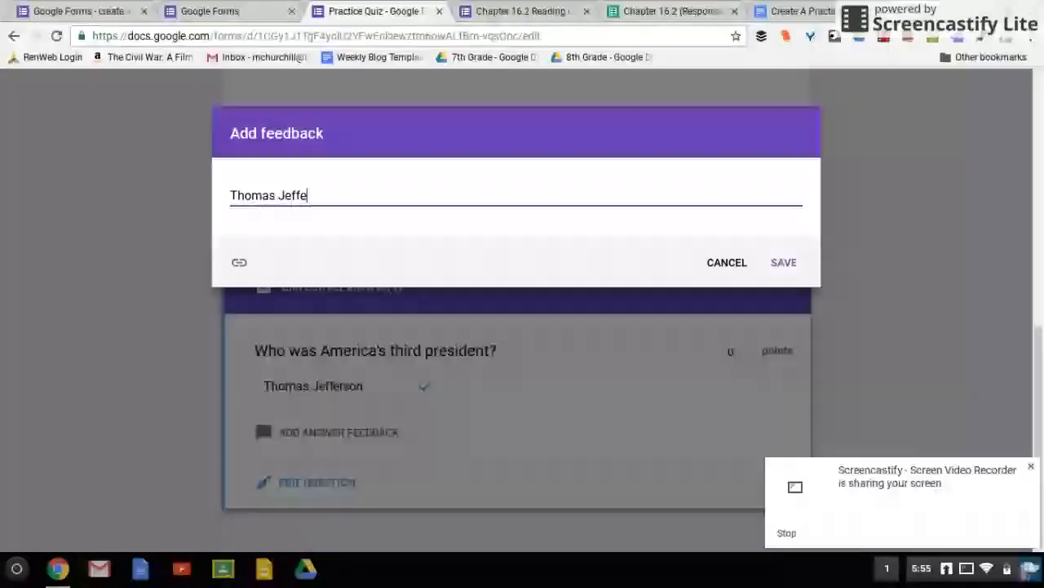
key("Return")
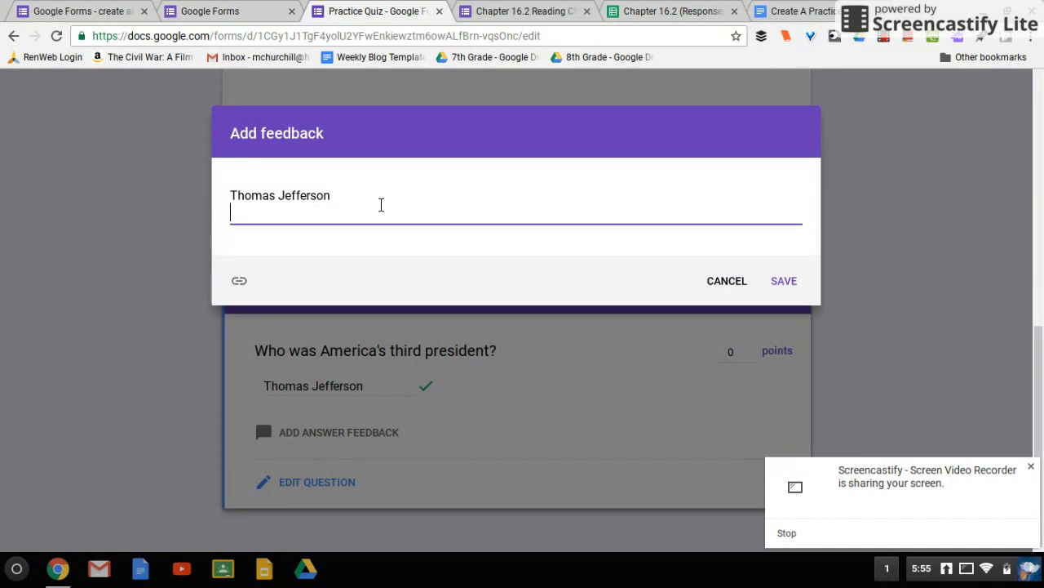
key("BackSpace")
left_click(788, 264)
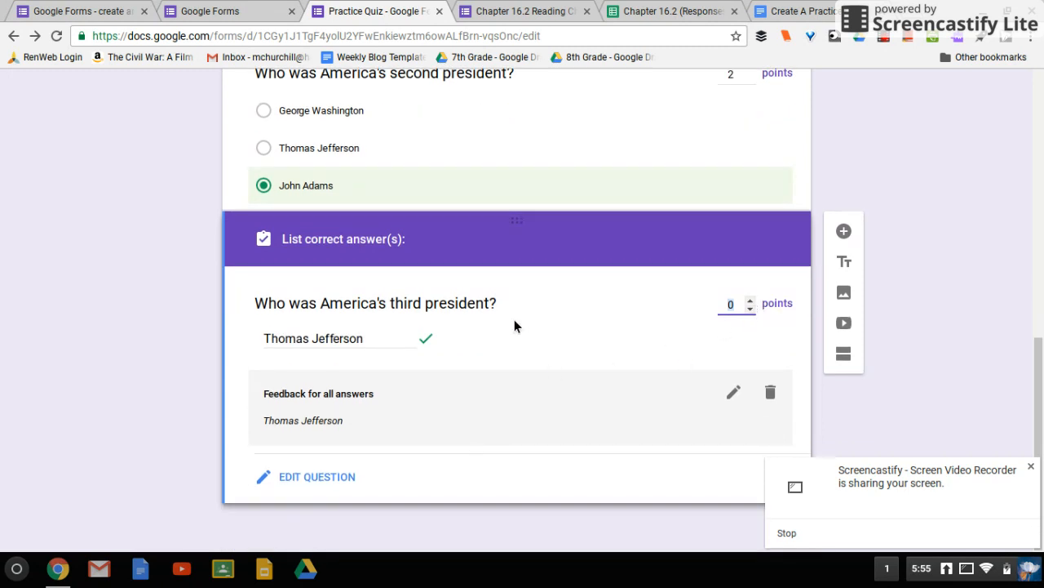
Step: Copy the form's full sharing link from the send options and close the dialog
scroll(356, 258, "up", 10)
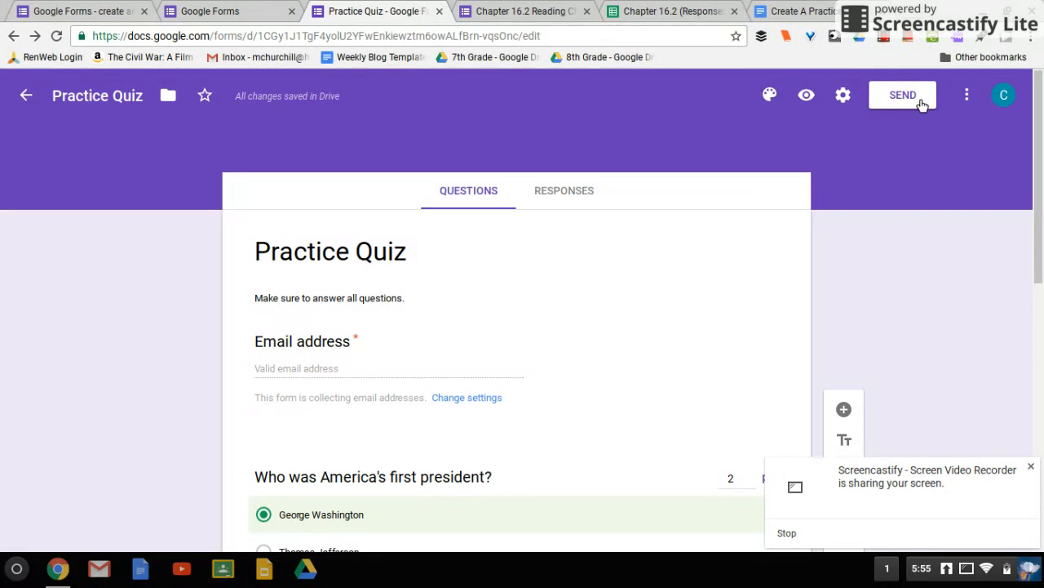
left_click(920, 101)
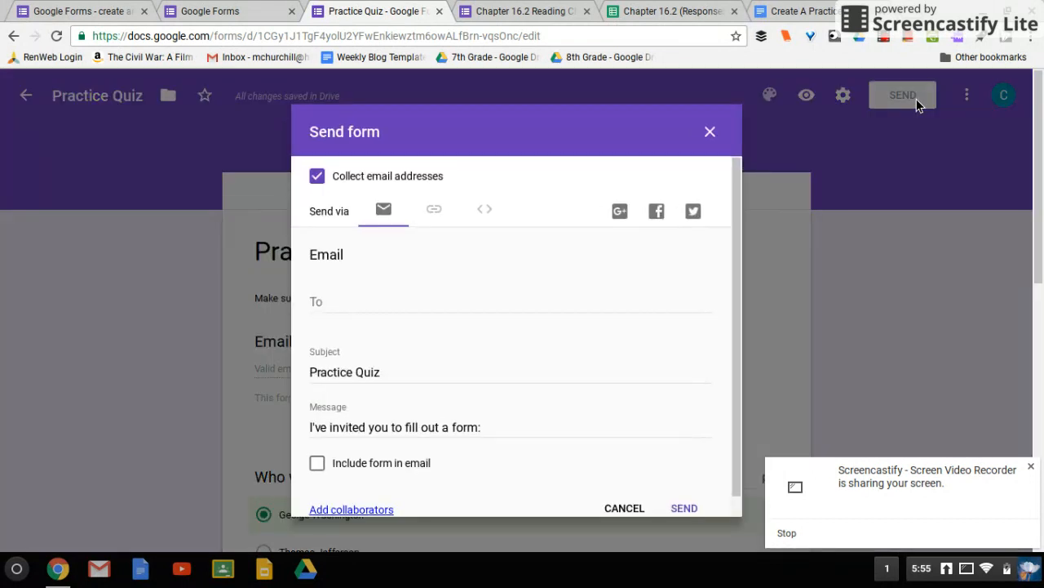
left_click(442, 218)
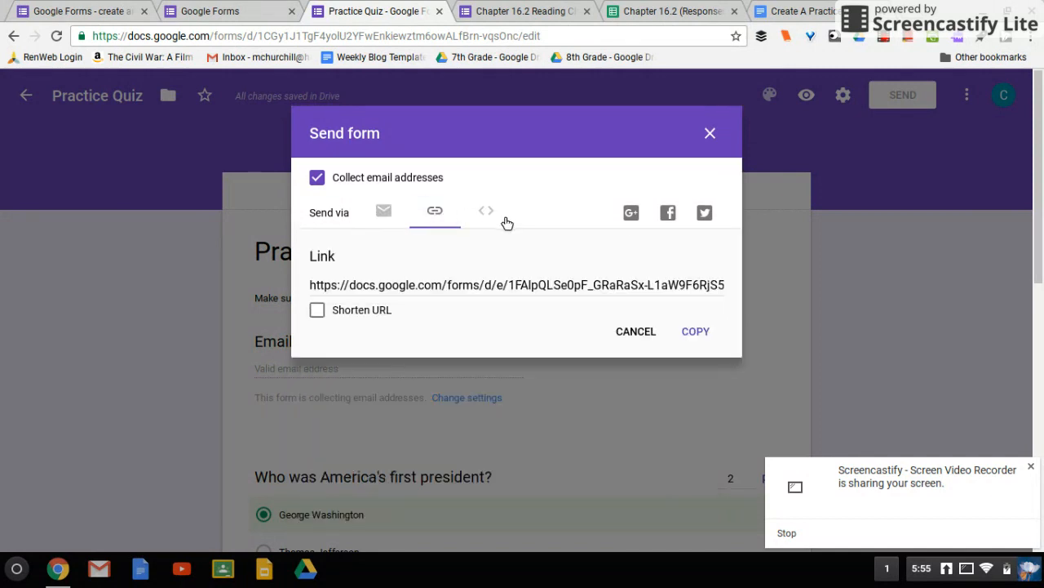
left_click(505, 221)
left_click(450, 215)
left_click(695, 332)
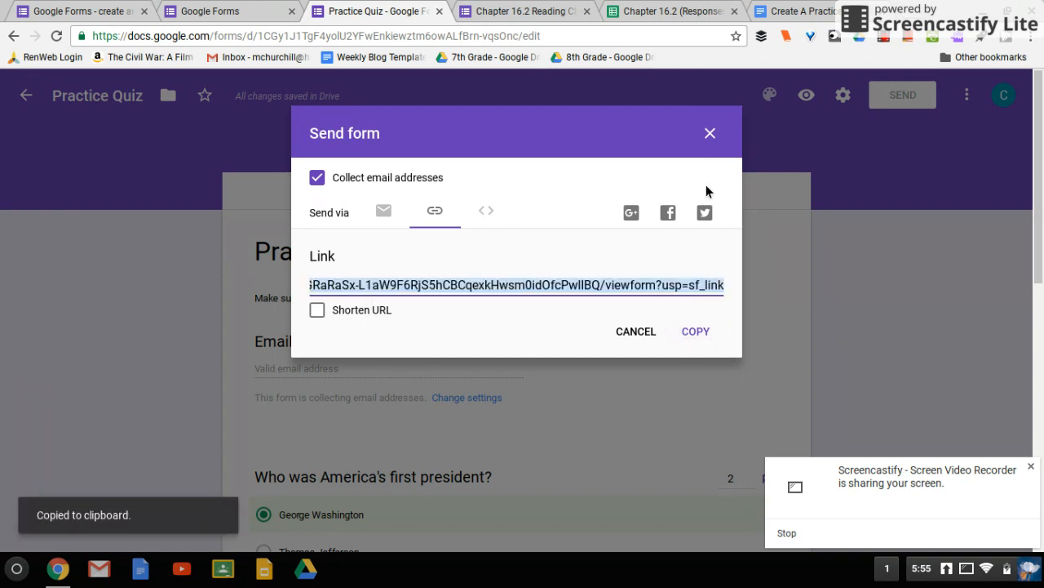
left_click(711, 134)
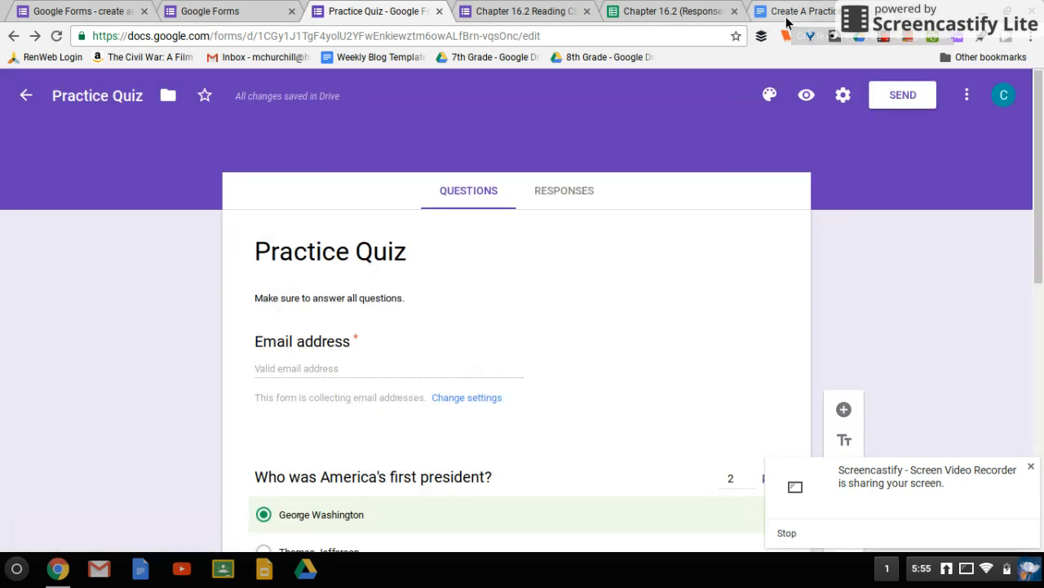
Step: Switch to the Create A Practice Quiz document and review the classwork assignment instructions
left_click(788, 11)
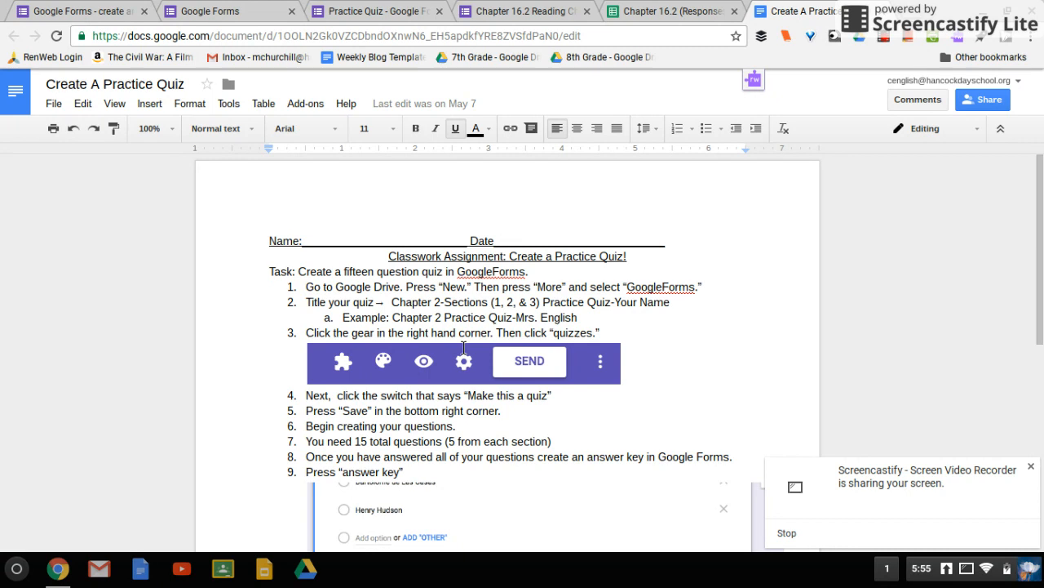
scroll(463, 348, "down", 1)
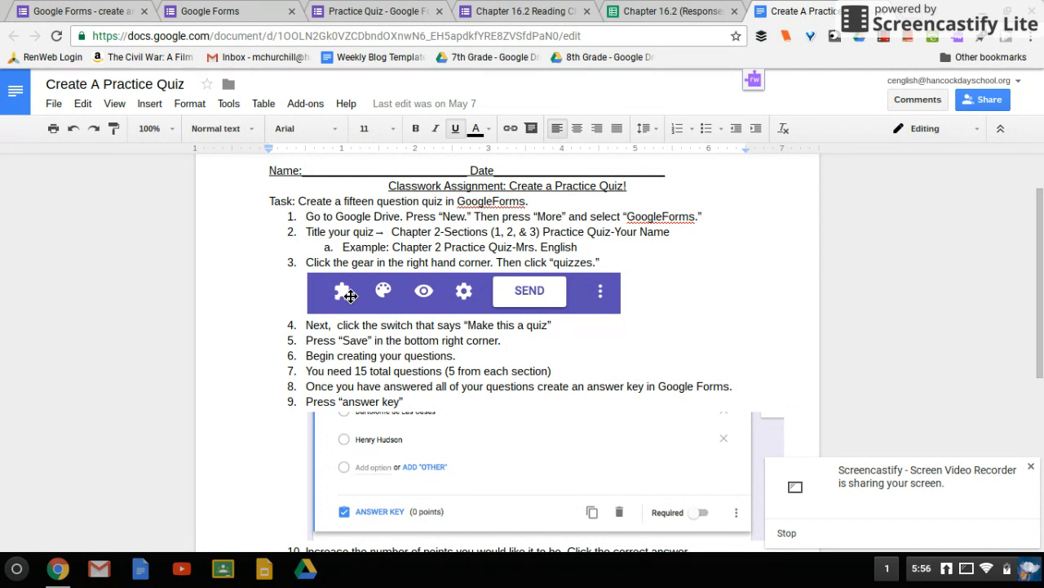
scroll(350, 297, "up", 1)
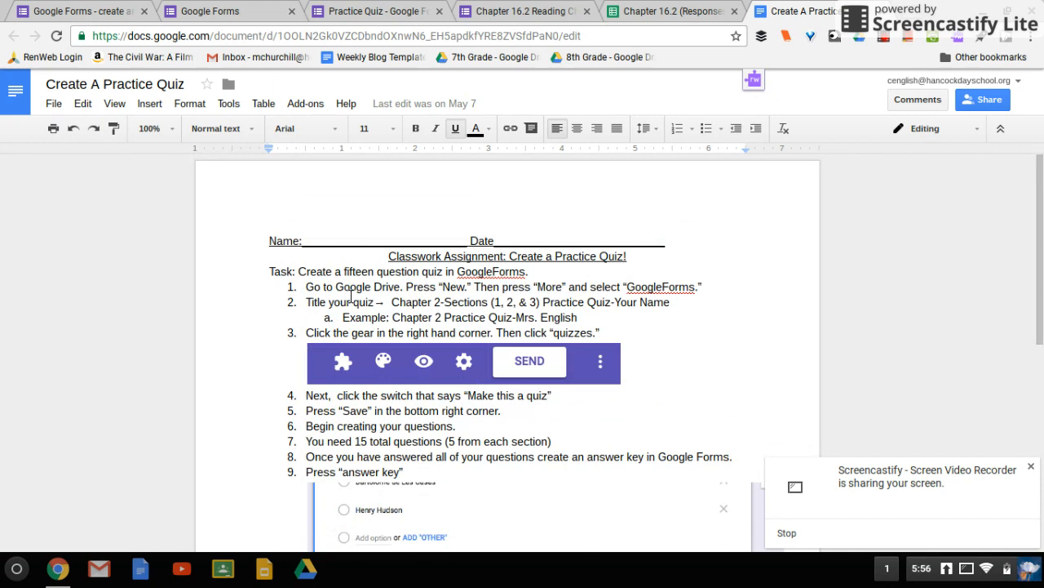
Step: Open the Chapter 16.2 Reading Check form and look through its questions
left_click(372, 15)
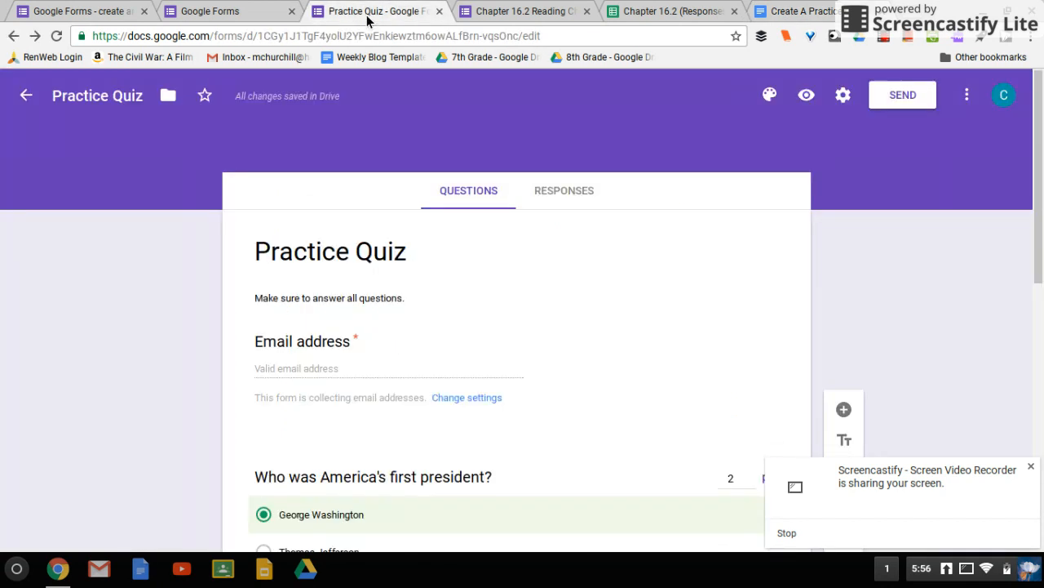
left_click(500, 15)
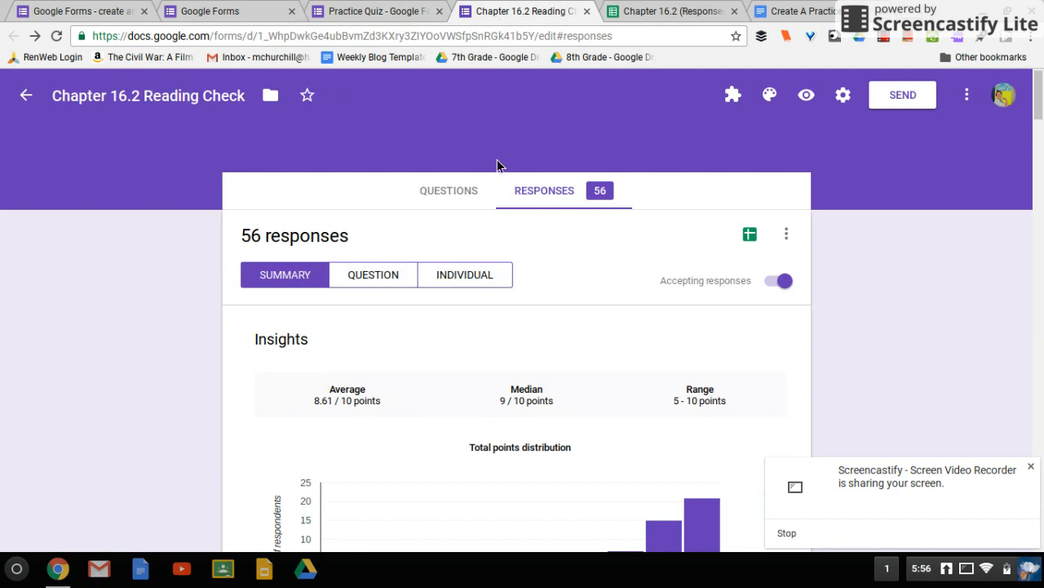
left_click(474, 191)
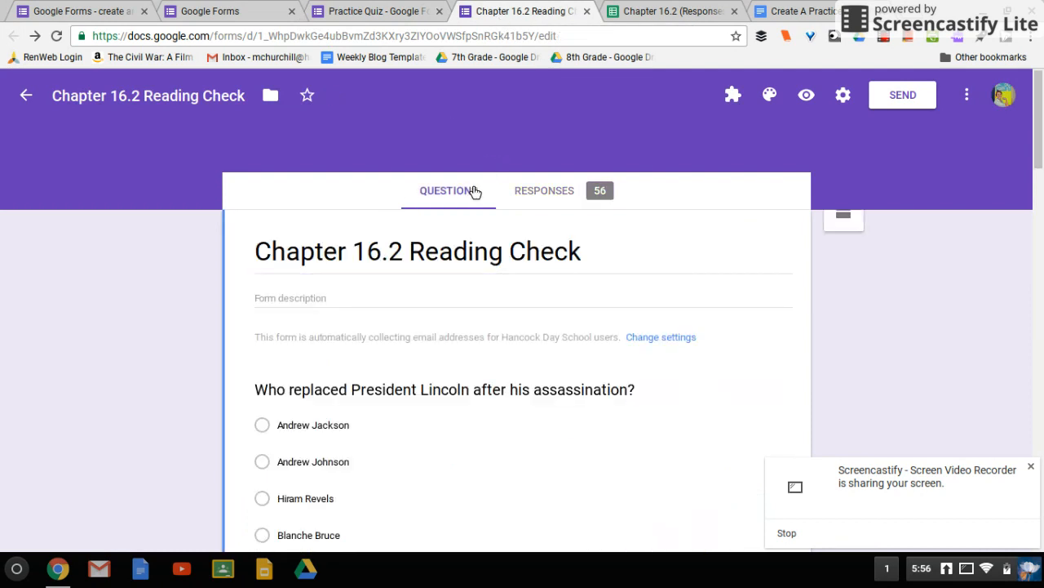
scroll(422, 375, "down", 5)
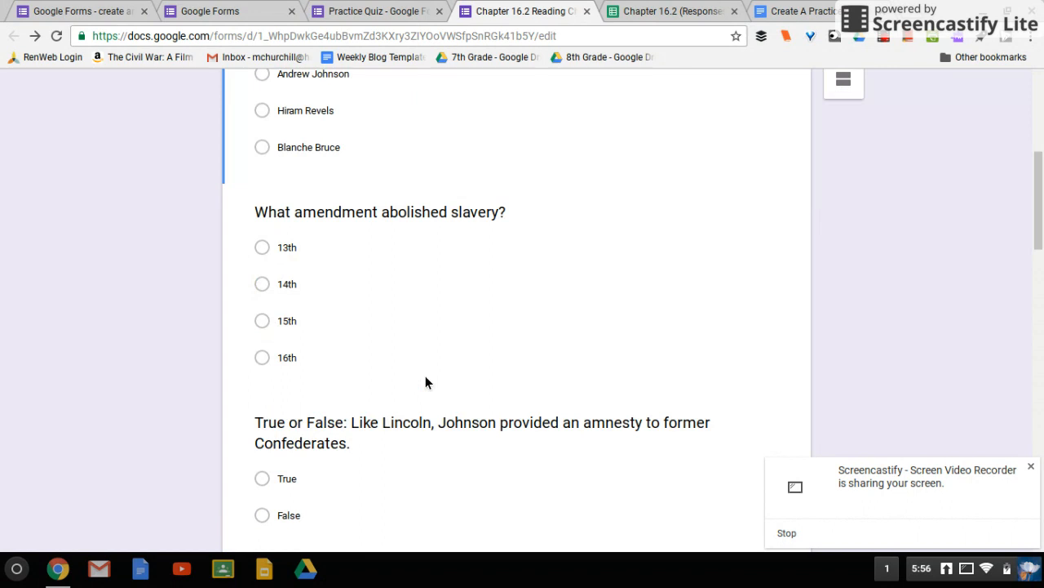
scroll(425, 377, "down", 2)
scroll(425, 375, "up", 8)
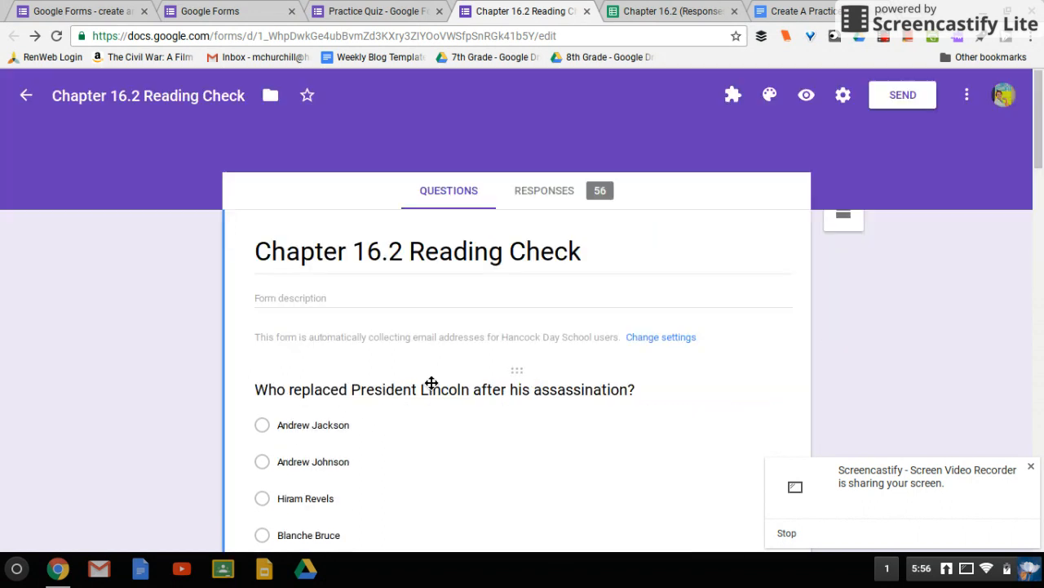
Step: Examine the reading check's response summary, including the points distribution chart and the list of student scores
left_click(600, 203)
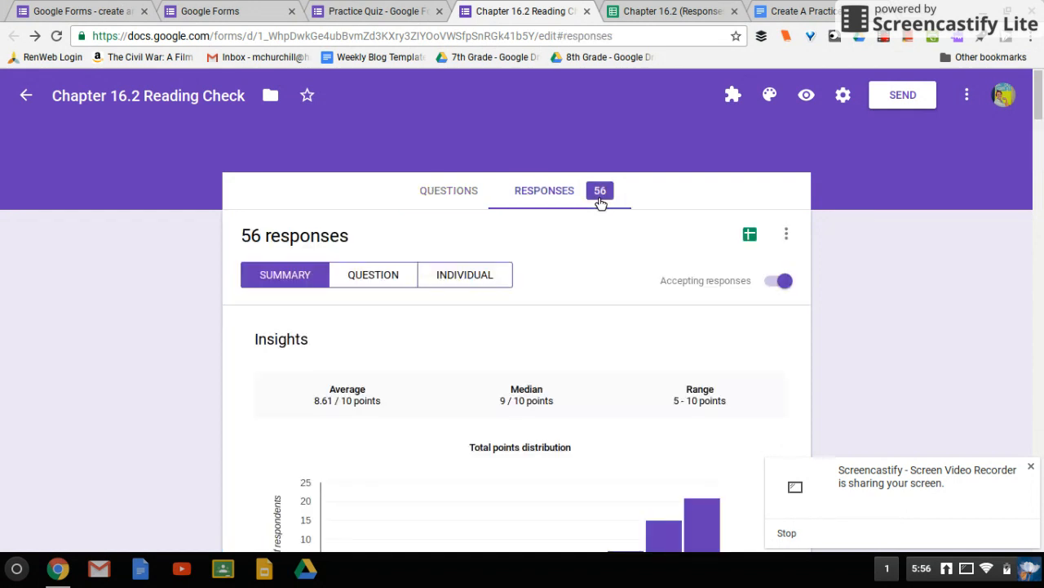
scroll(501, 289, "down", 3)
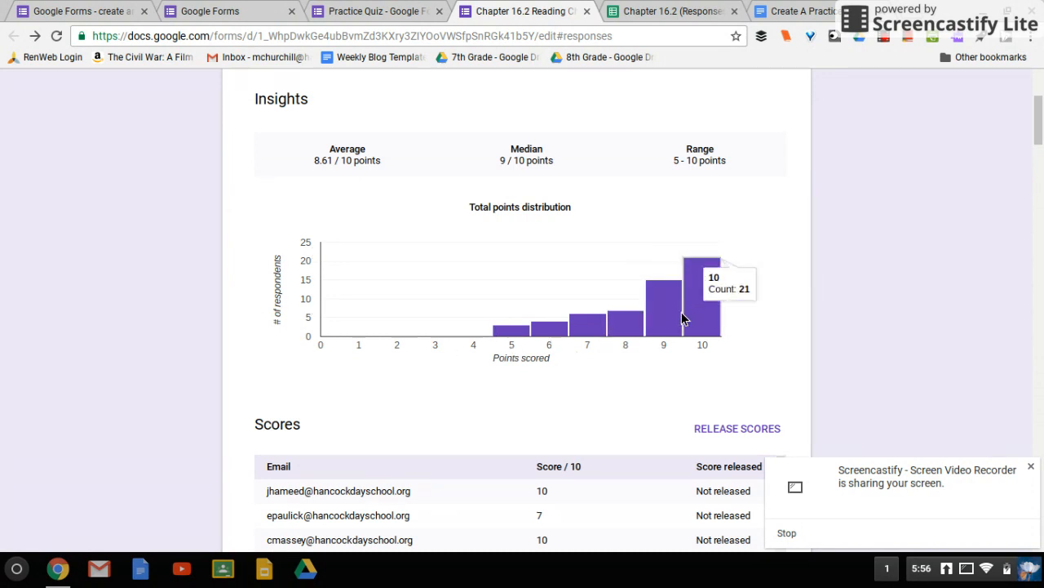
mouse_move(688, 314)
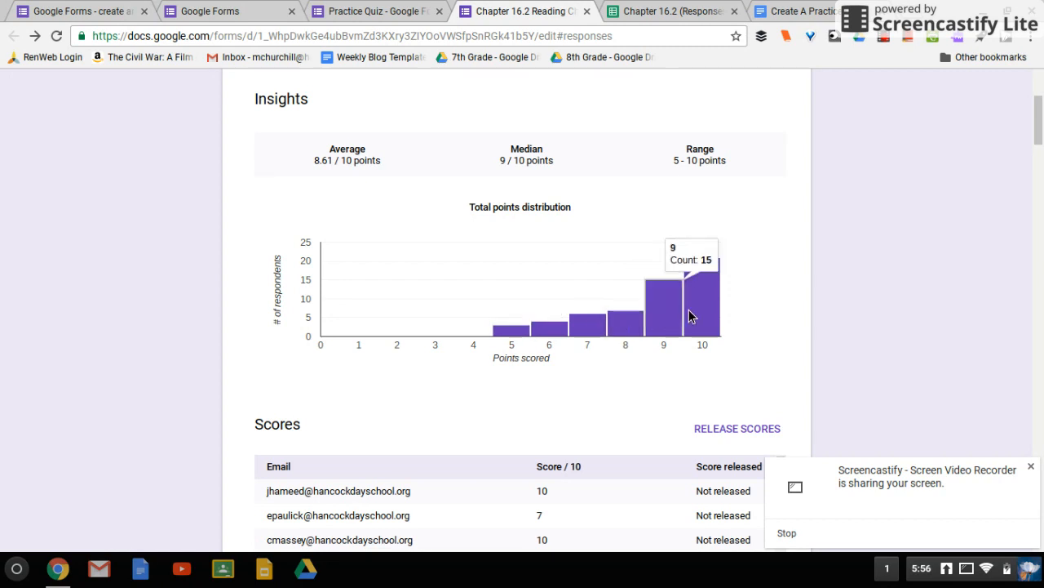
scroll(690, 311, "down", 5)
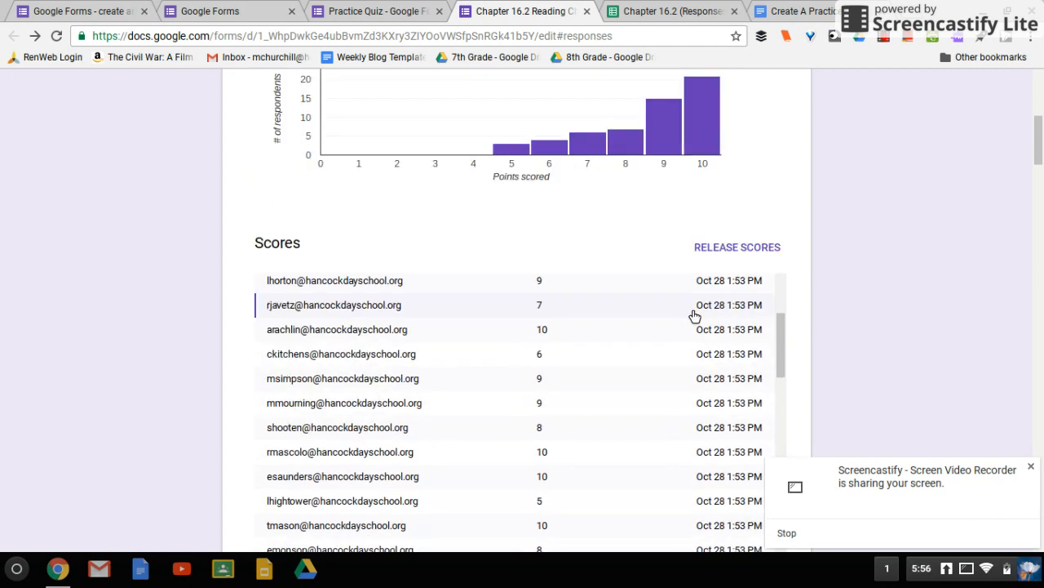
scroll(883, 252, "down", 7)
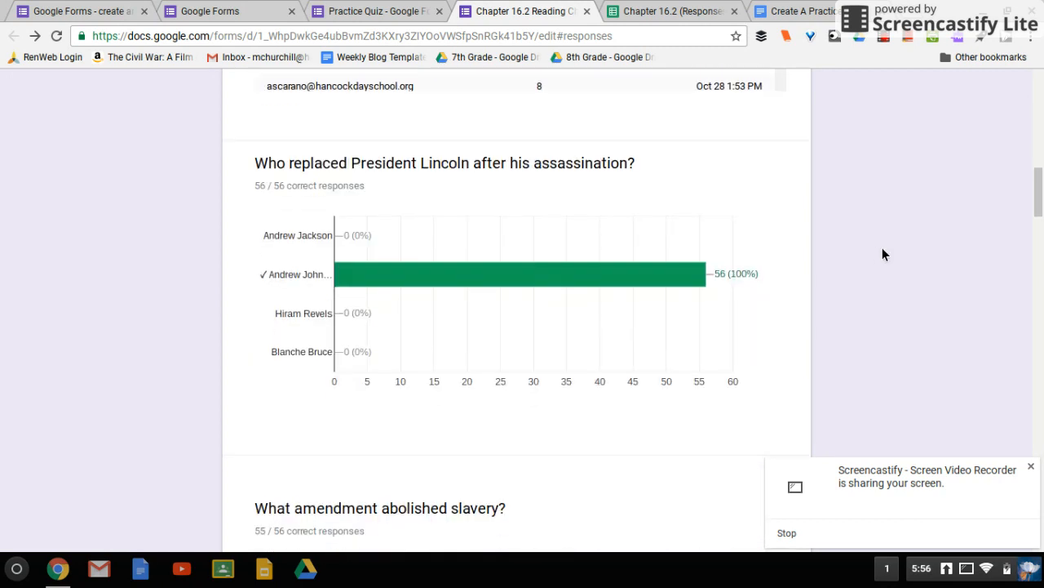
Step: Examine the answer charts for the individual questions in the response summary, returning to the start of the summary
scroll(882, 255, "down", 1)
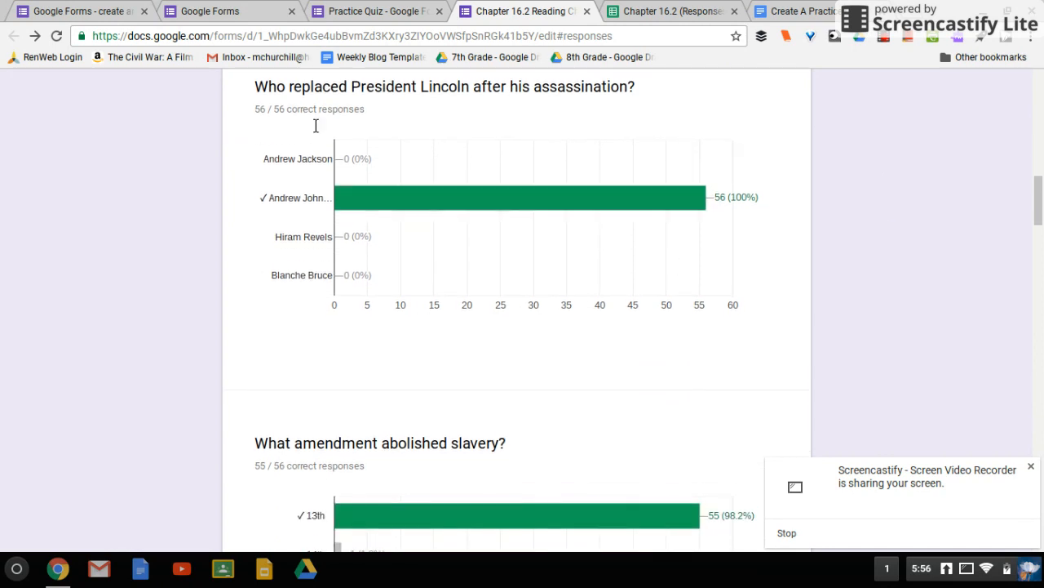
scroll(372, 262, "down", 3)
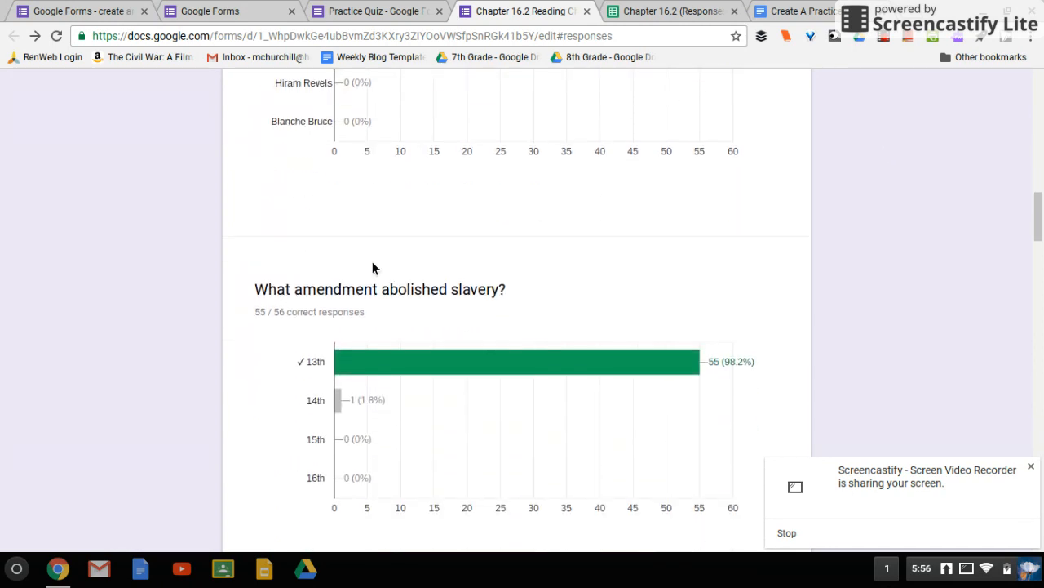
scroll(372, 265, "down", 6)
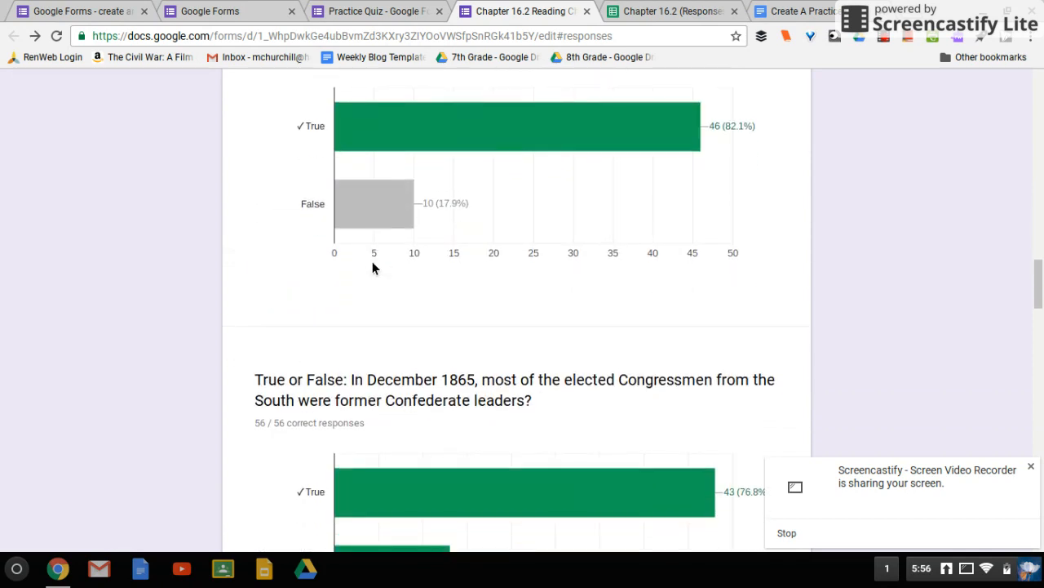
mouse_move(379, 189)
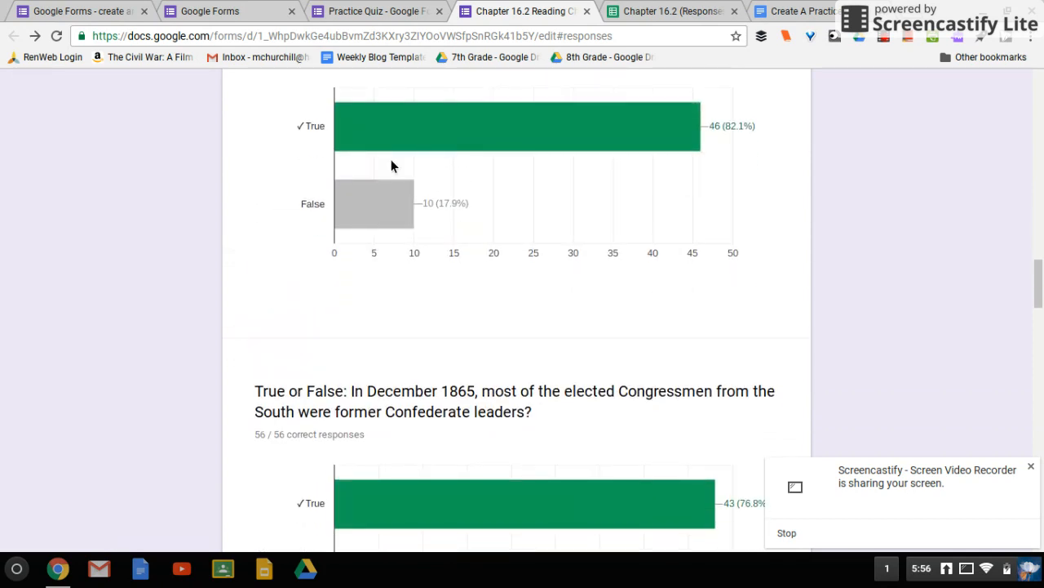
scroll(391, 166, "down", 5)
scroll(390, 165, "down", 3)
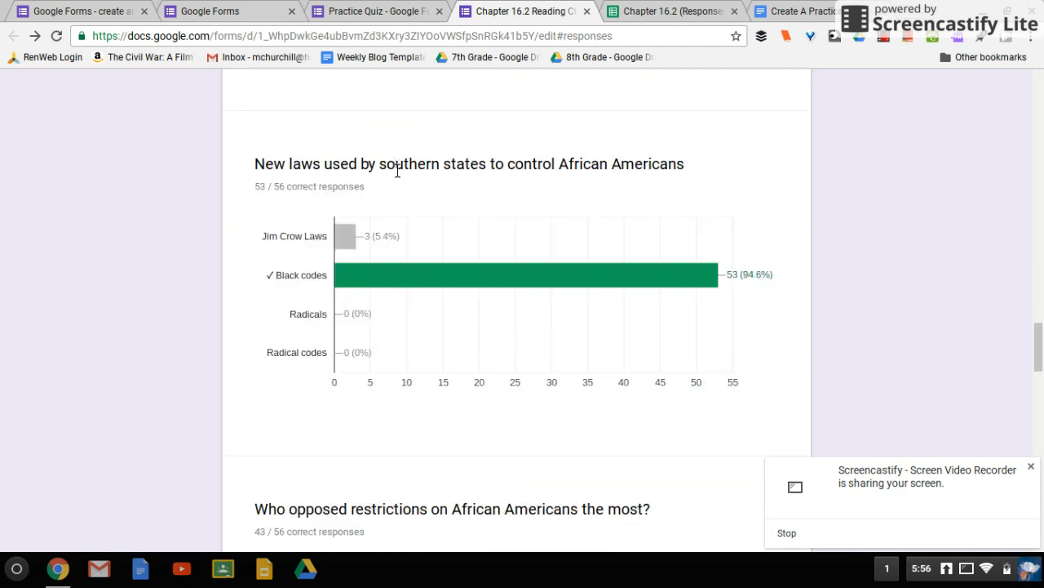
scroll(399, 314, "down", 5)
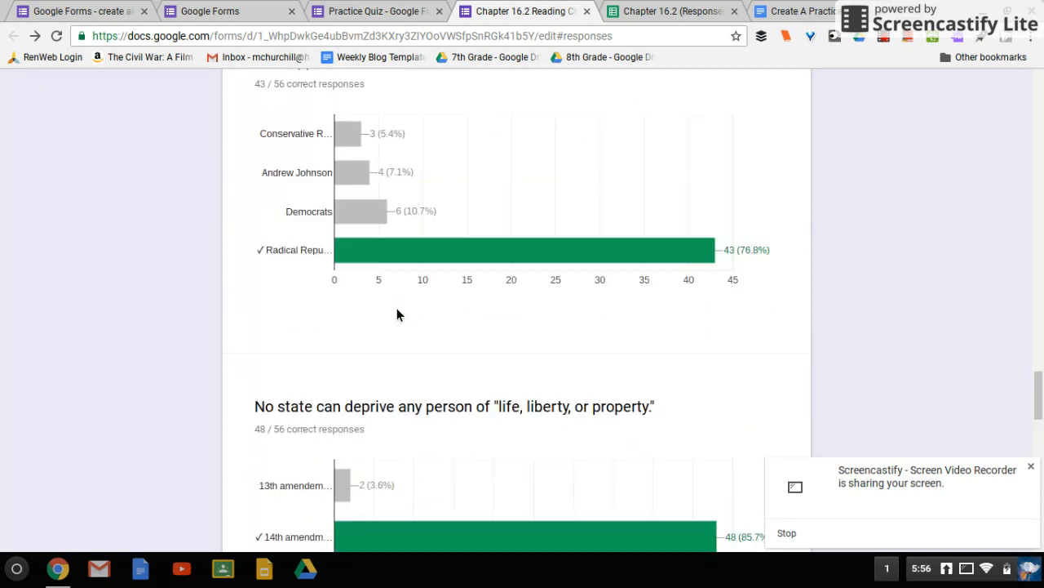
scroll(396, 315, "up", 20)
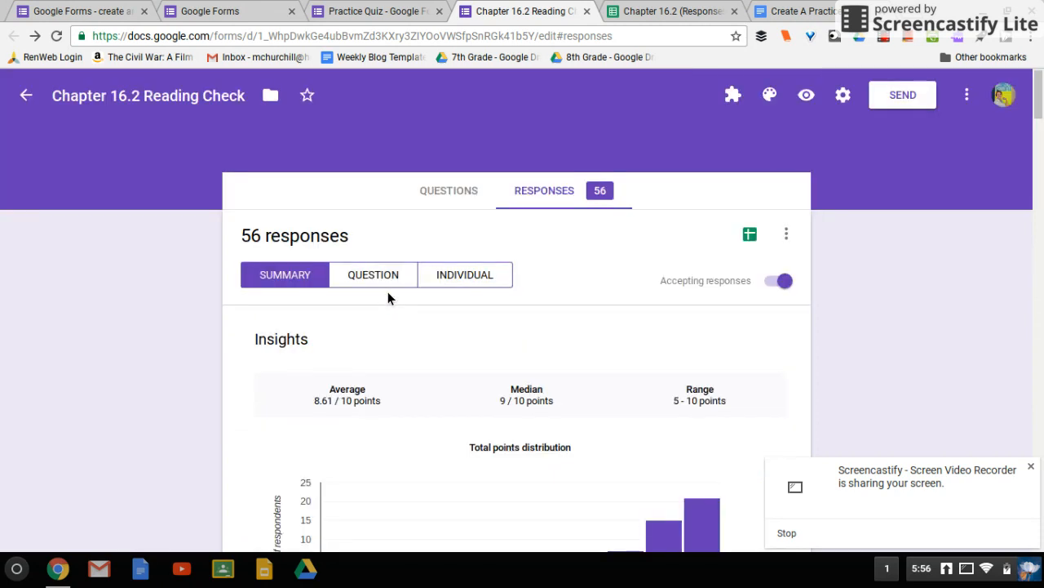
Step: View the responses by question and examine the answers to "What amendment abolished slavery?"
left_click(391, 282)
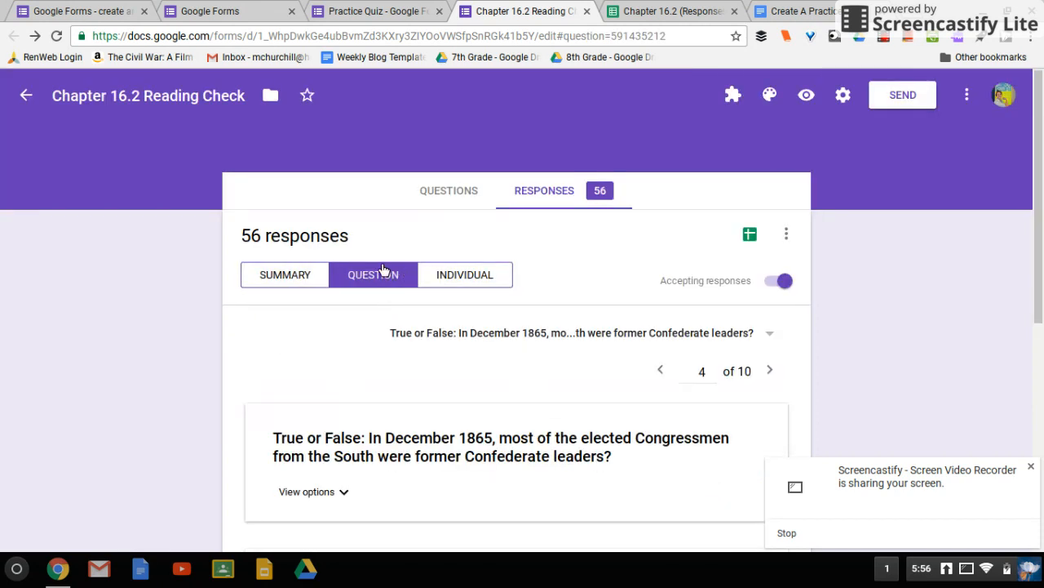
scroll(284, 298, "down", 2)
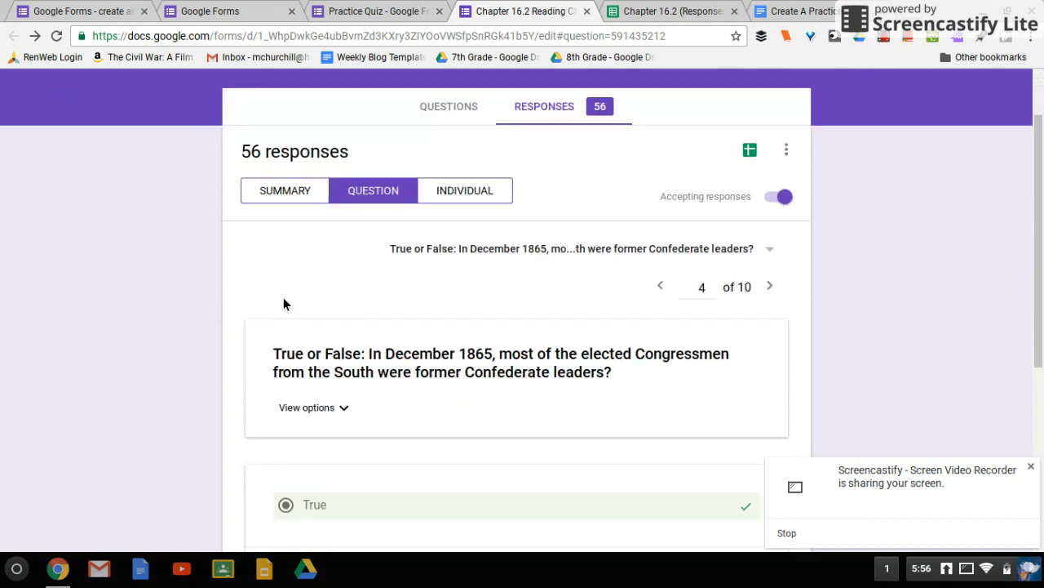
left_click(662, 256)
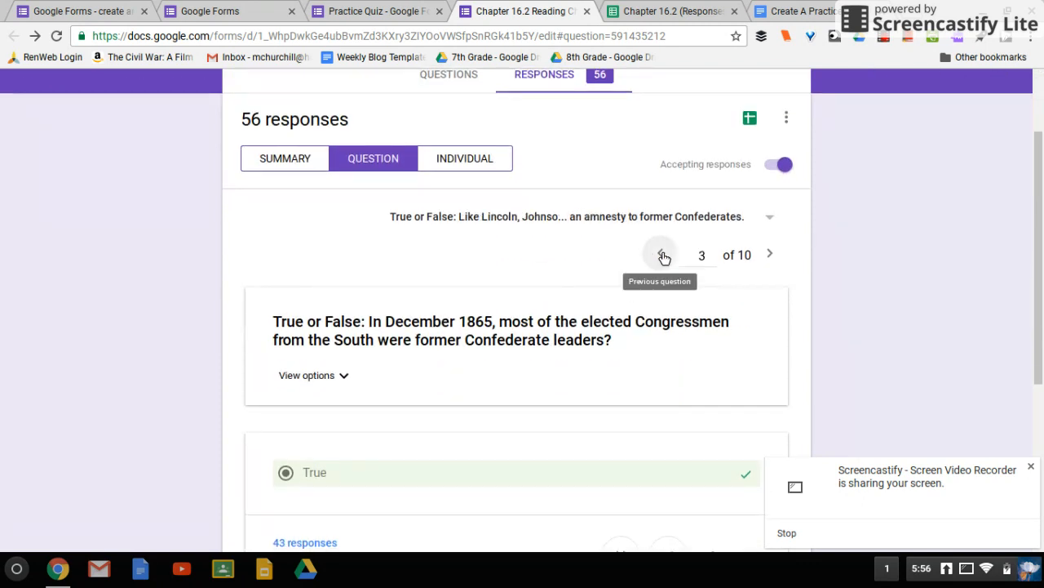
left_click(662, 255)
scroll(499, 239, "down", 4)
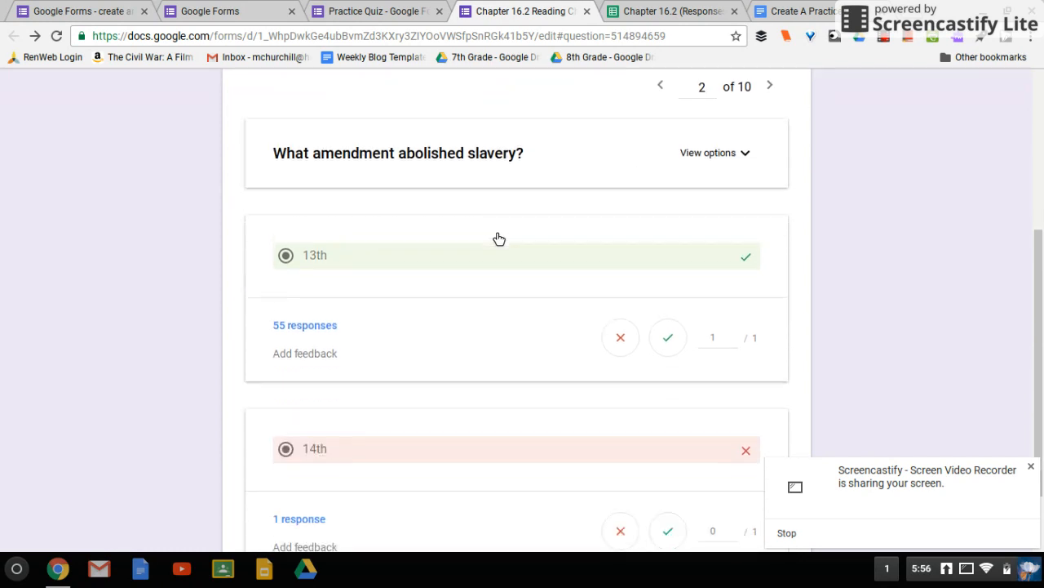
scroll(496, 239, "up", 2)
scroll(492, 232, "up", 2)
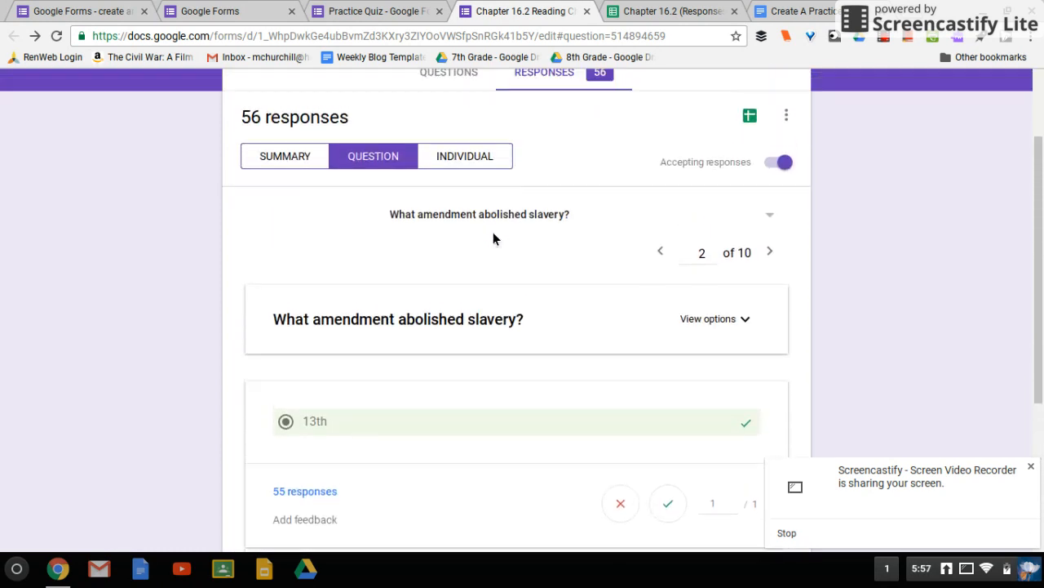
Step: Go to "Who replaced President Lincoln after his assassination?" and check which students answered Andrew Johnson, closing the list
left_click(661, 265)
scroll(367, 227, "down", 2)
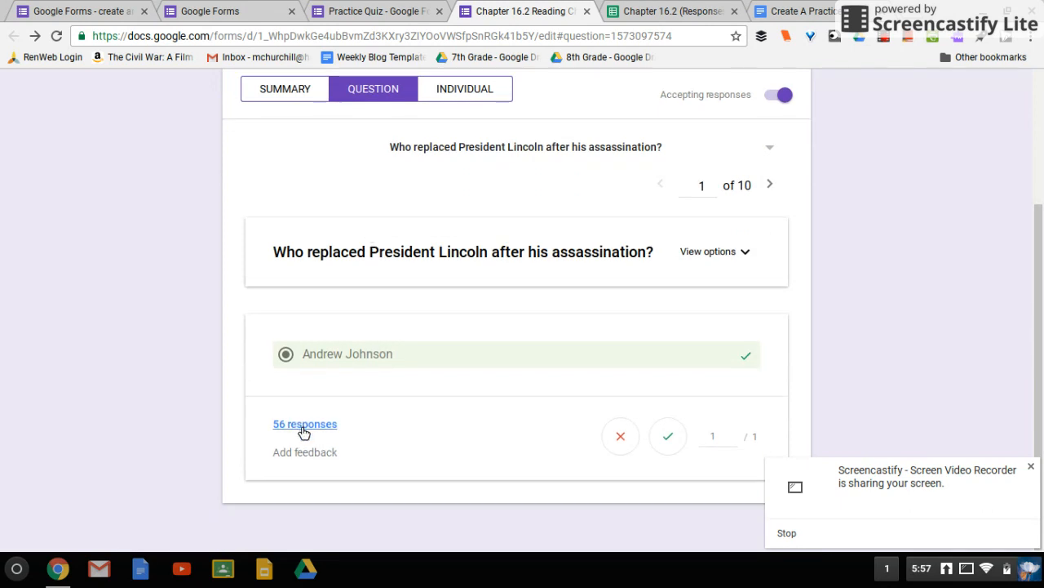
left_click(303, 428)
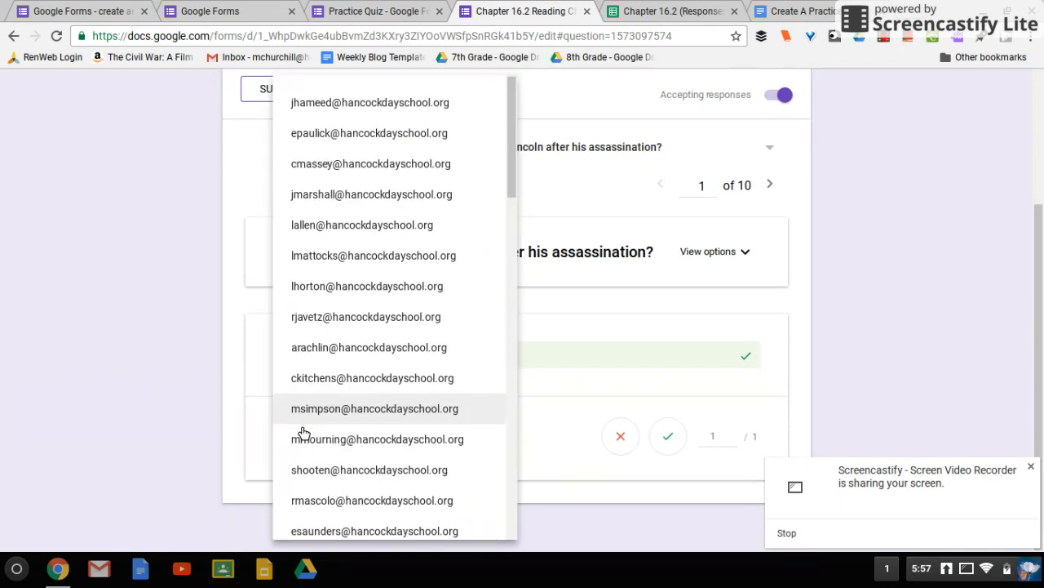
left_click(188, 404)
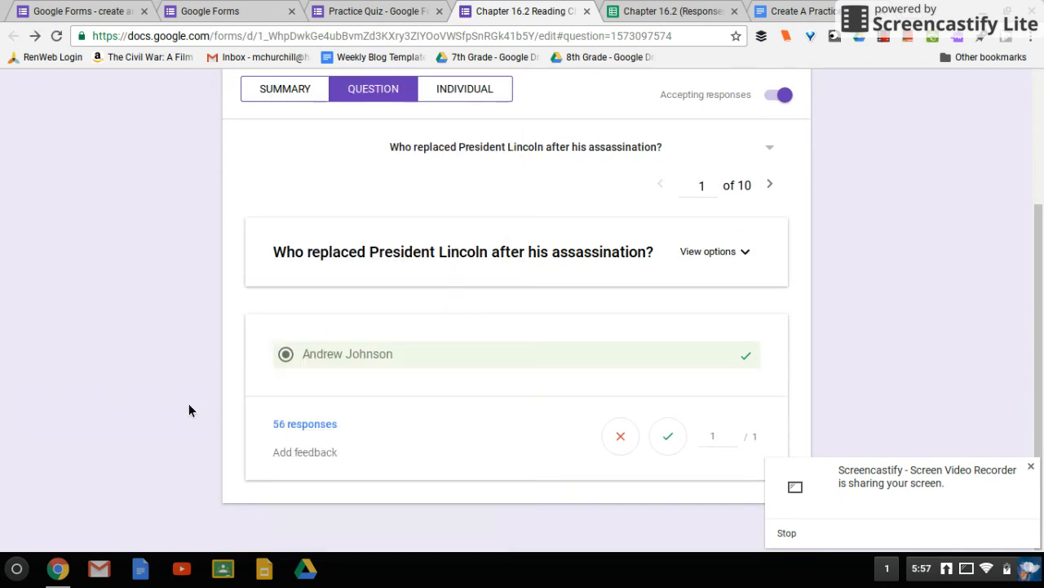
Step: Go to question 4 about the December 1865 Congressmen and check which students answered False, closing the list
left_click(773, 194)
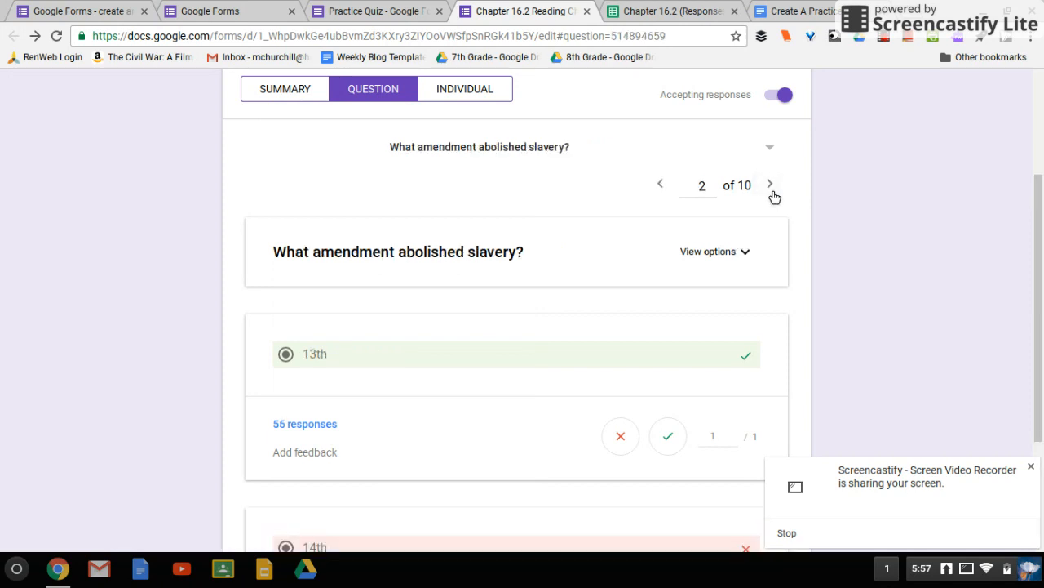
left_click(774, 194)
left_click(774, 194)
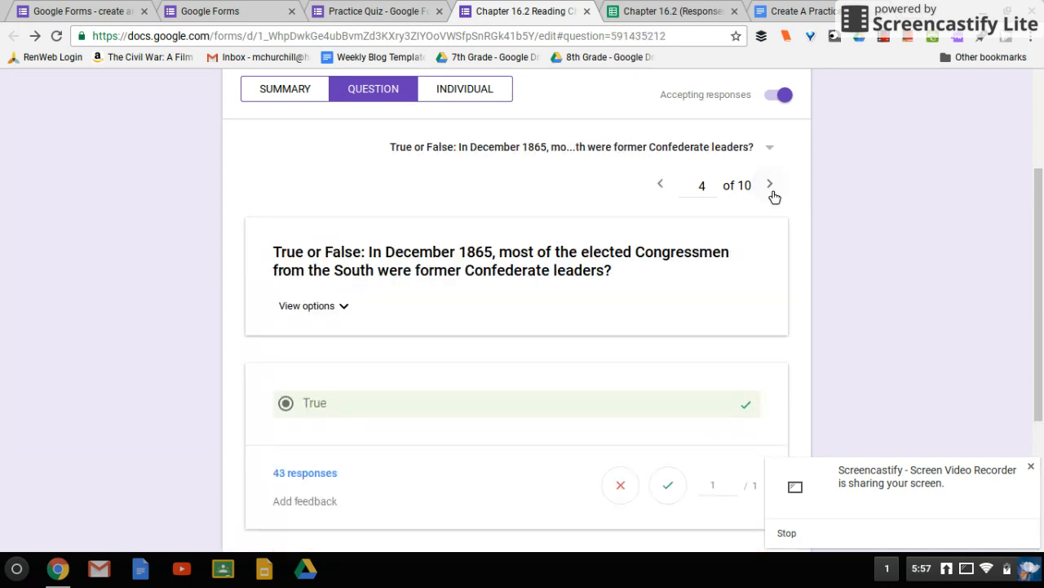
scroll(335, 244, "down", 3)
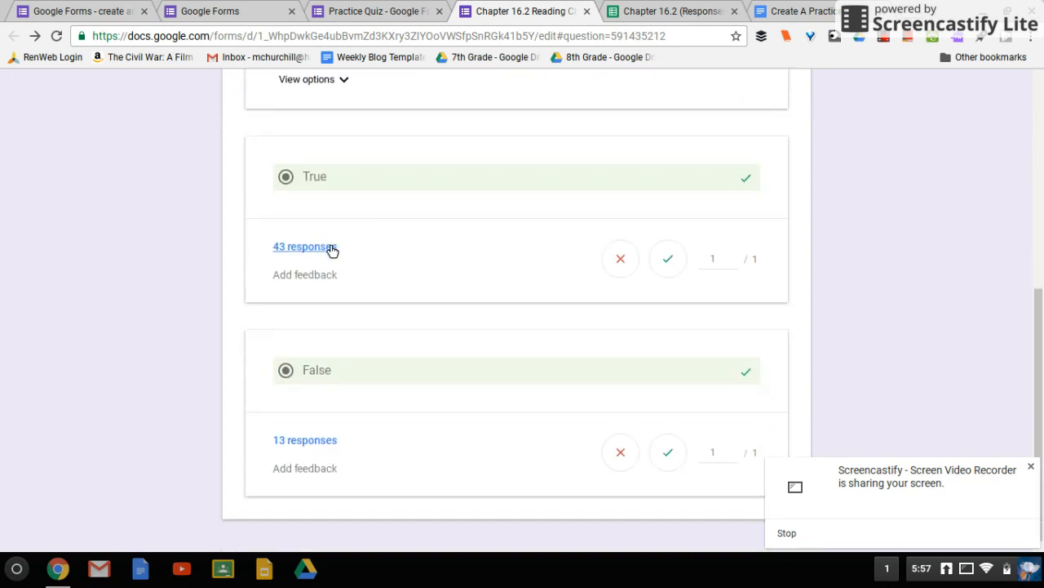
left_click(329, 441)
scroll(329, 443, "up", 2)
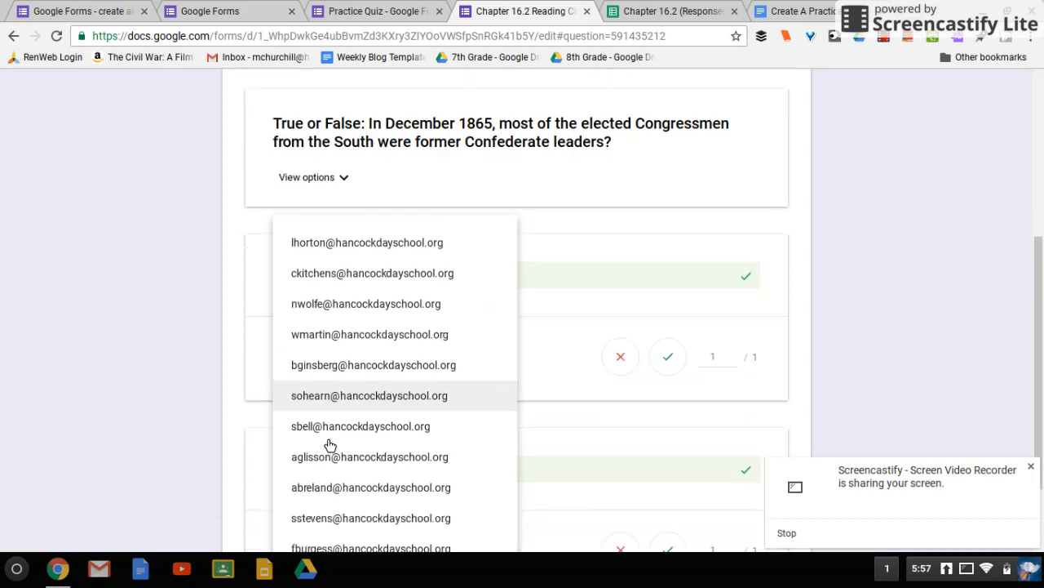
scroll(330, 444, "down", 2)
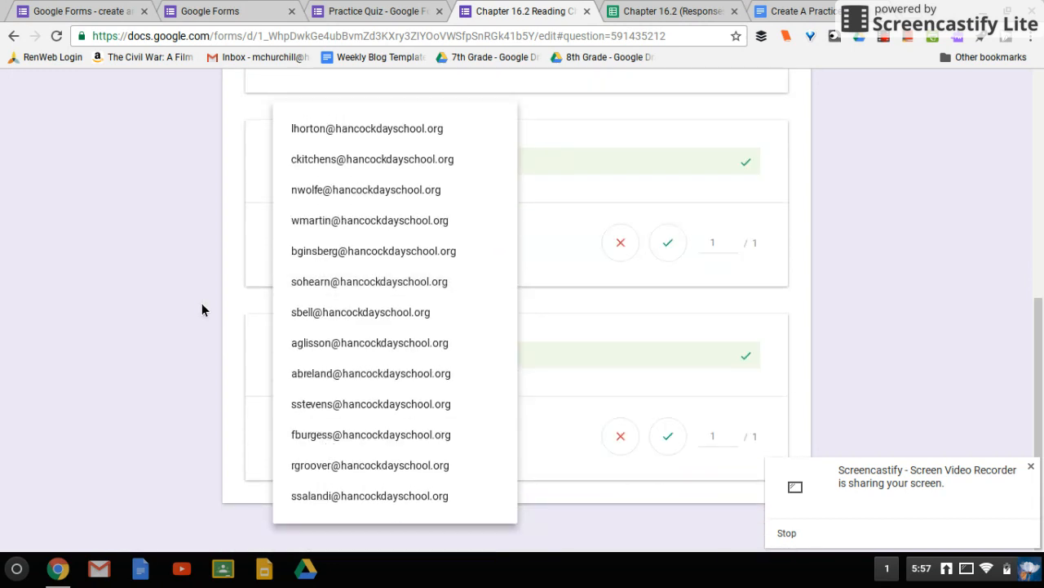
left_click(257, 346)
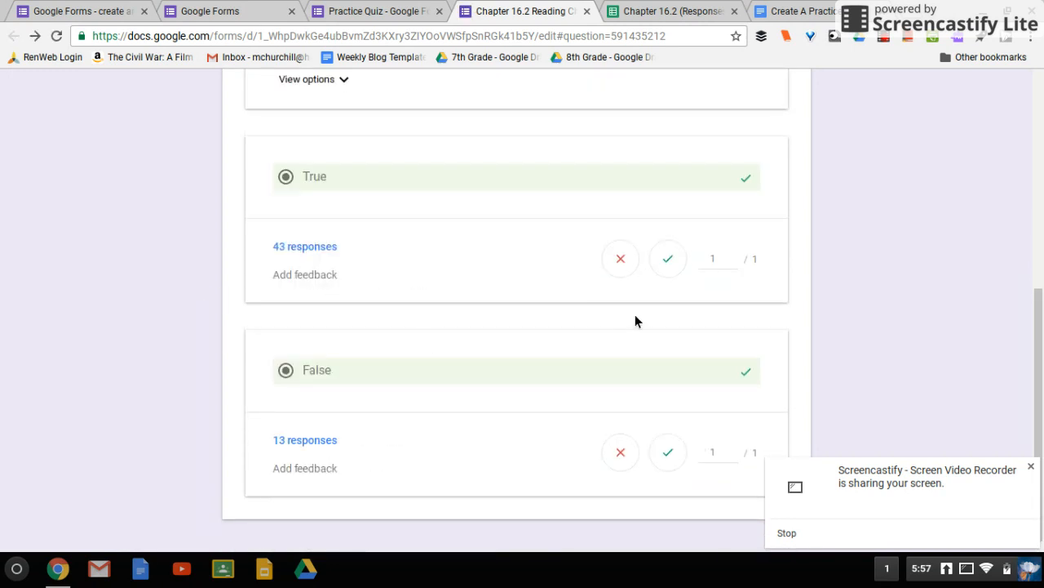
scroll(636, 316, "up", 5)
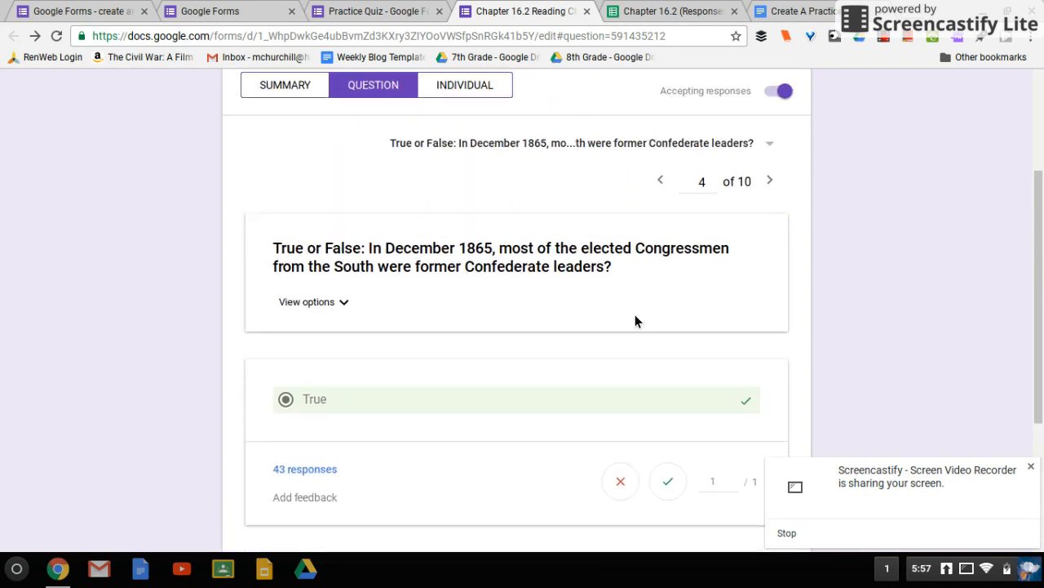
Step: View the individual responses, going back two students to response 9, and briefly check the quiz questions before returning to the responses
left_click(458, 279)
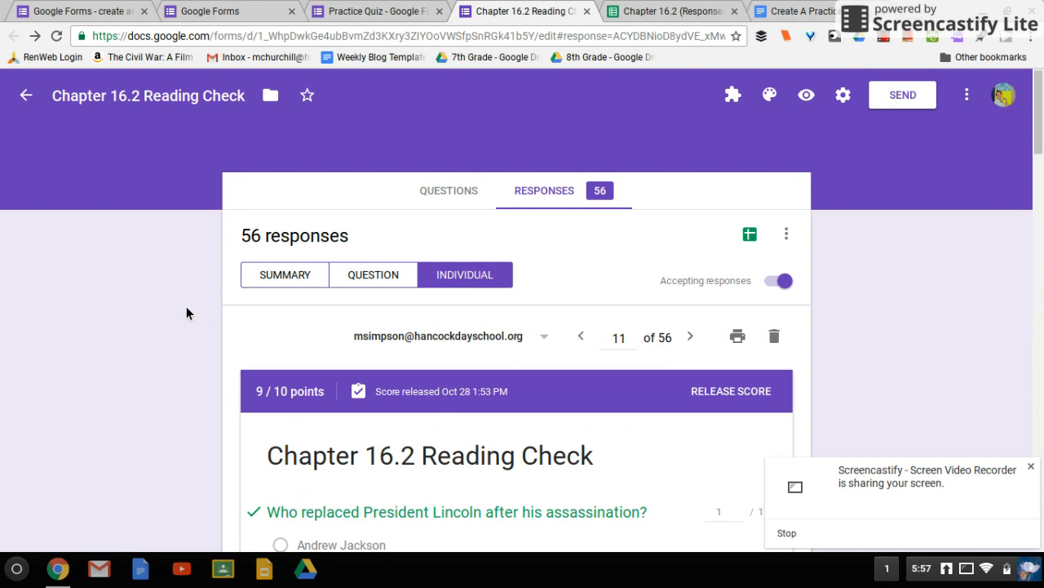
left_click(586, 342)
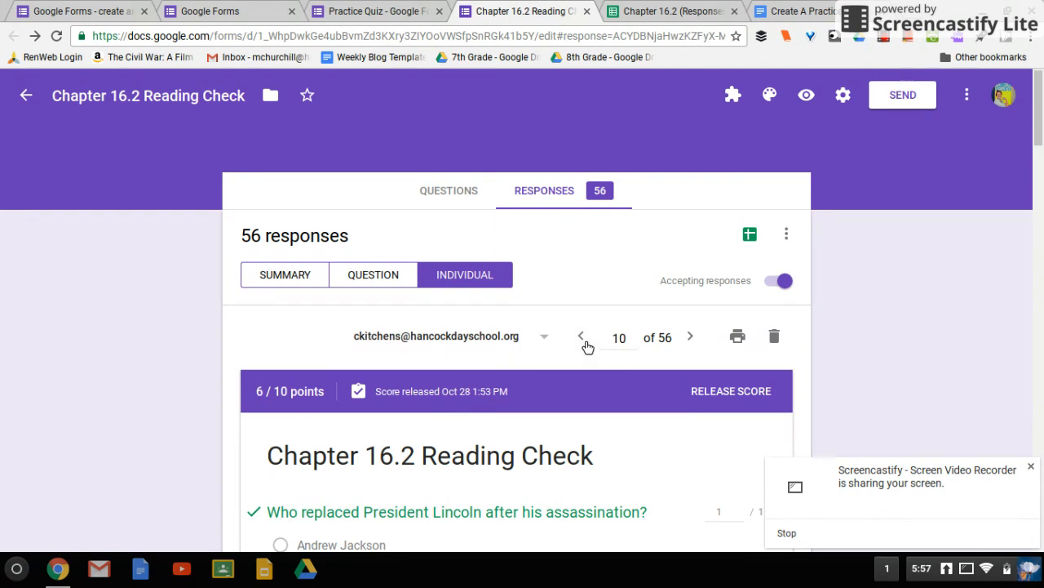
left_click(581, 337)
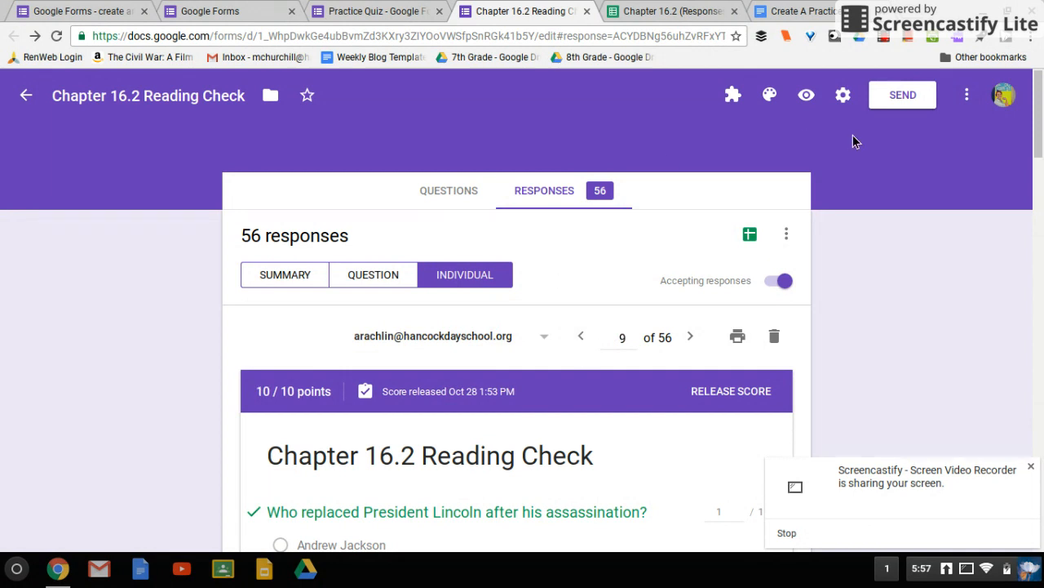
left_click(478, 204)
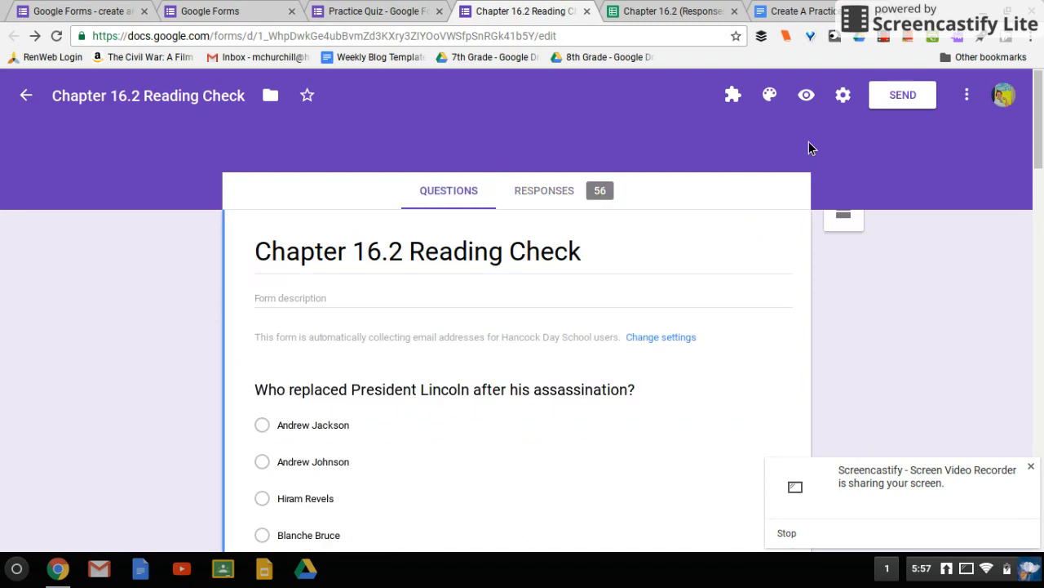
left_click(577, 199)
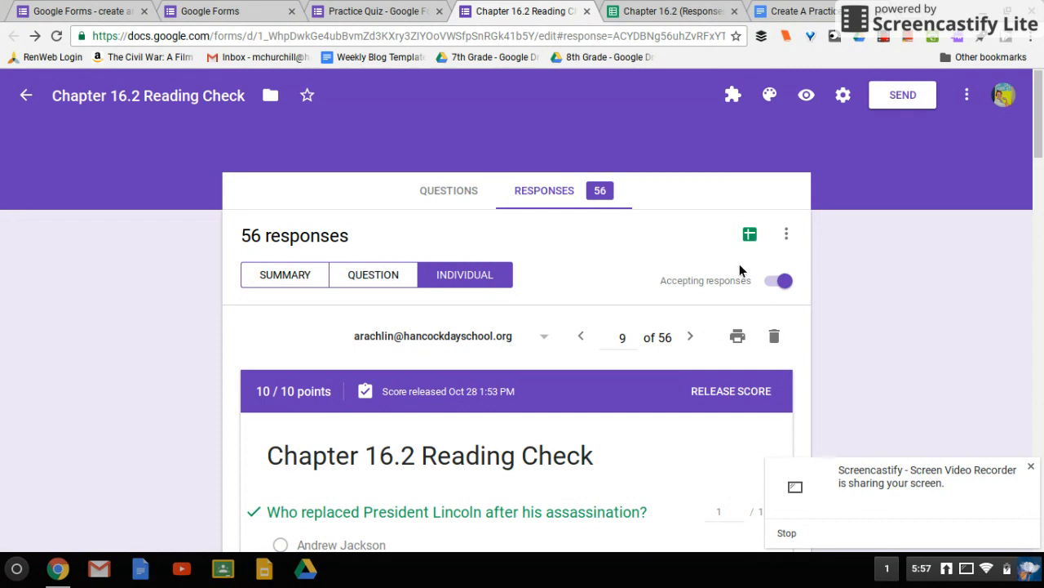
Step: Switch to the Chapter 16.2 (Responses) spreadsheet, look over the student submissions, and check the sorting options for the Email Address column, leaving it selected
left_click(677, 11)
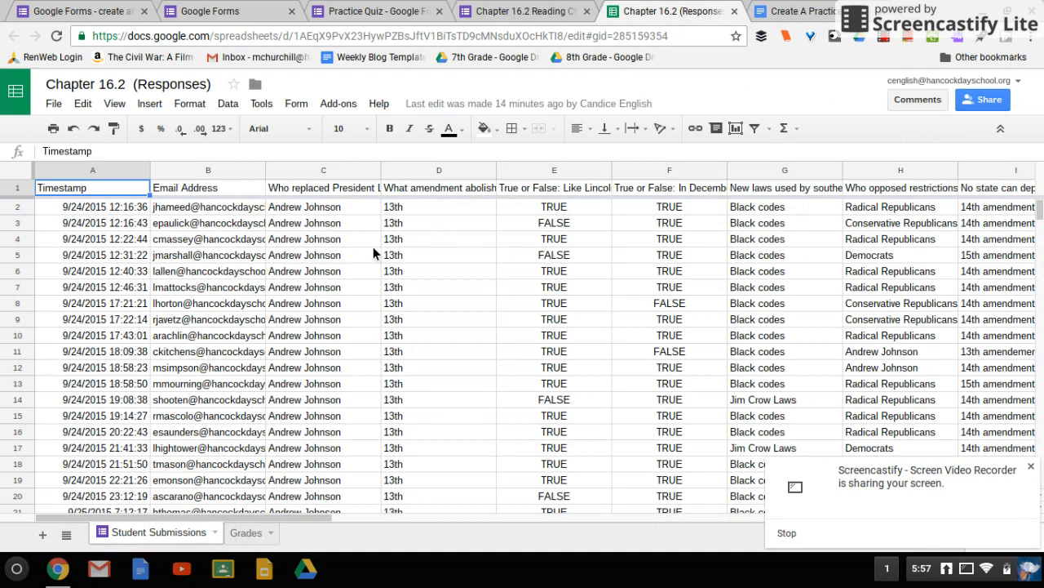
scroll(488, 302, "down", 5)
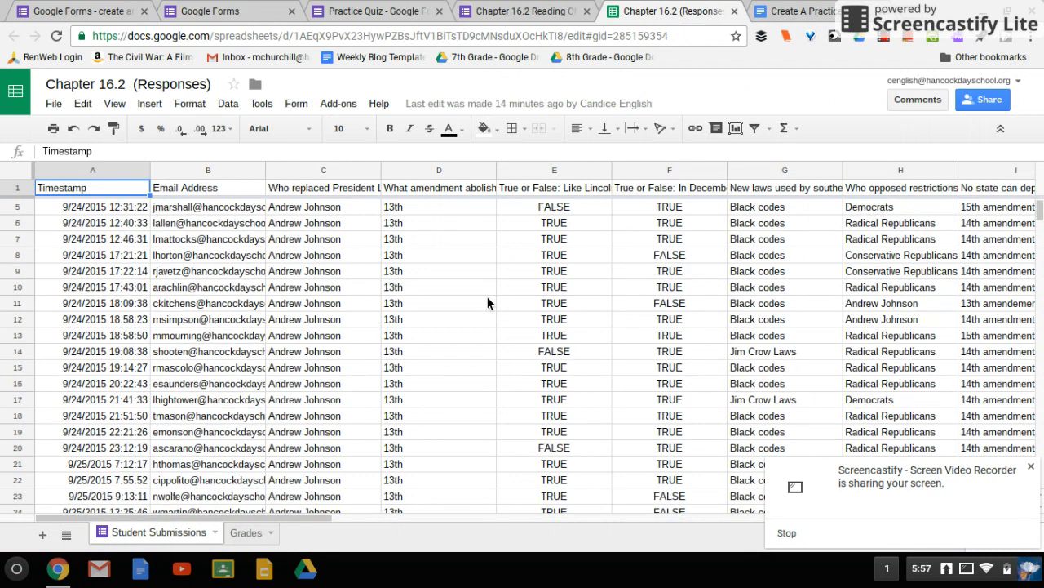
scroll(487, 302, "up", 5)
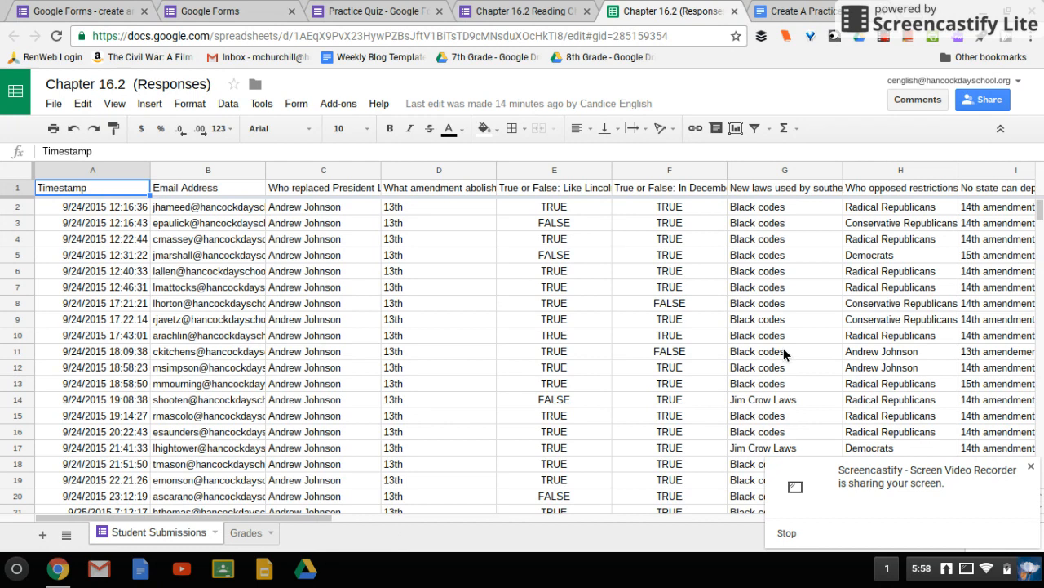
scroll(783, 350, "right", 5)
scroll(388, 305, "right", 10)
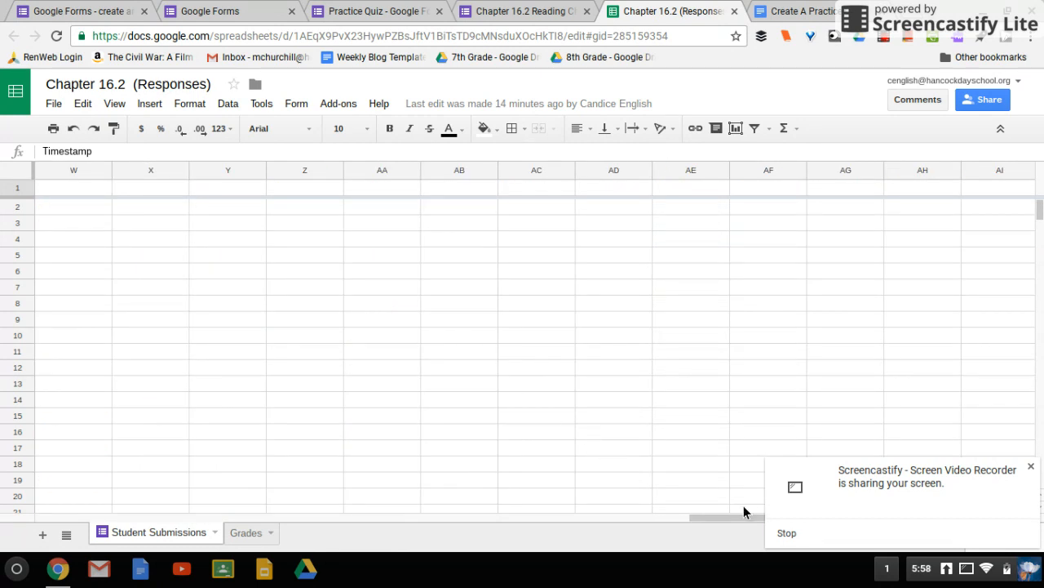
left_click_drag(740, 519, 22, 529)
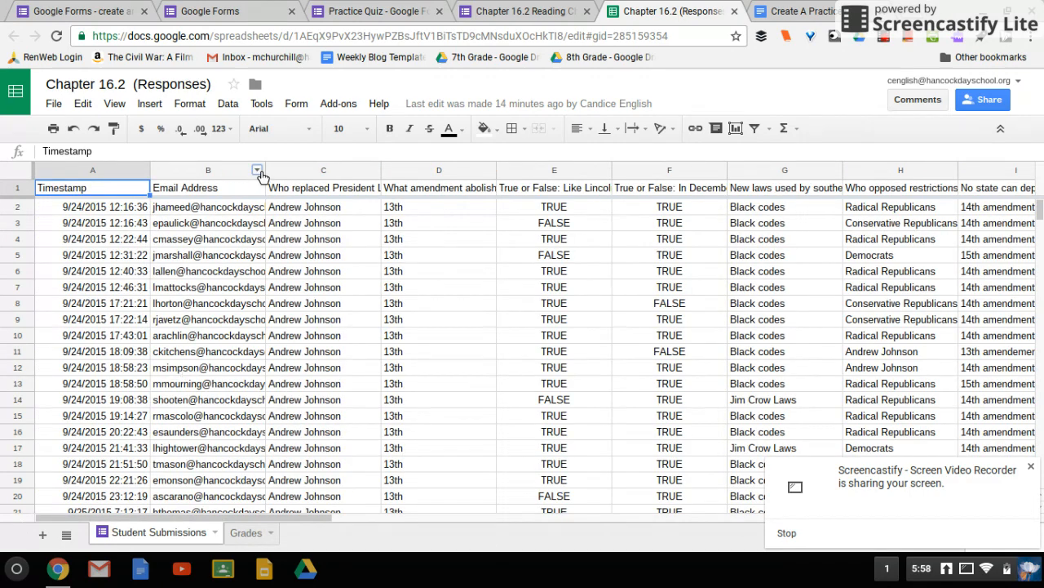
left_click(257, 171)
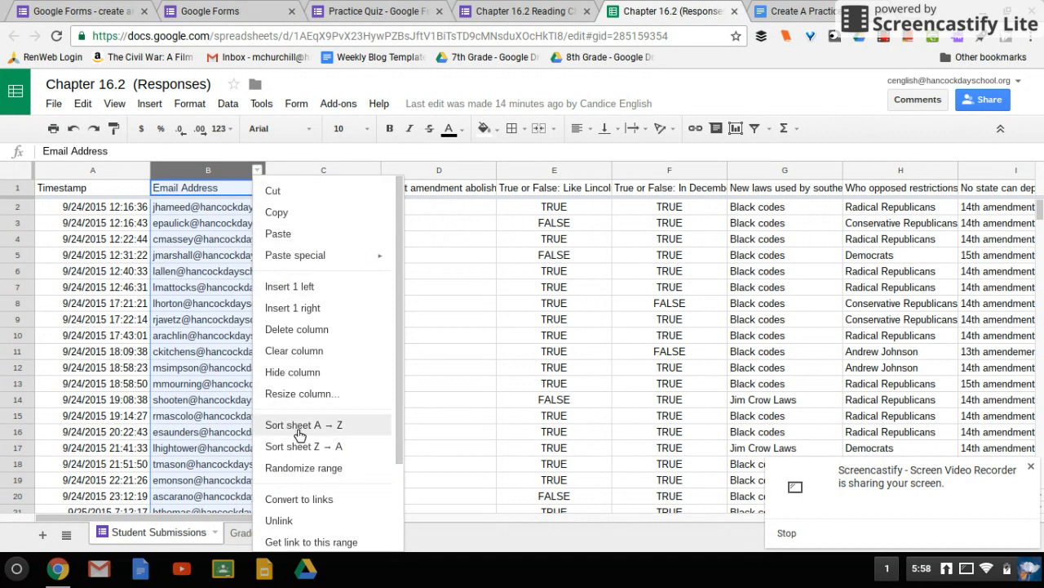
left_click(233, 171)
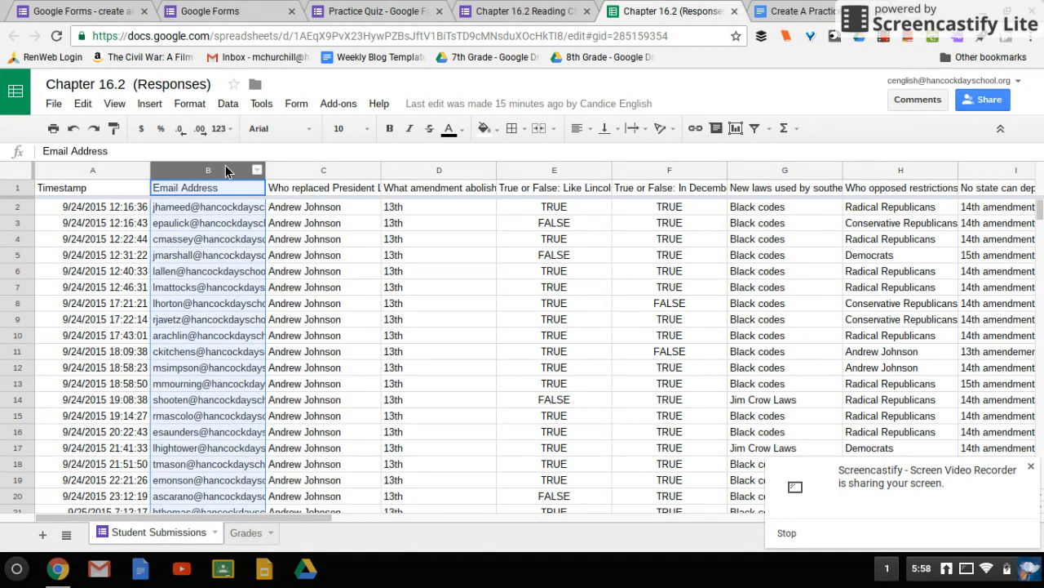